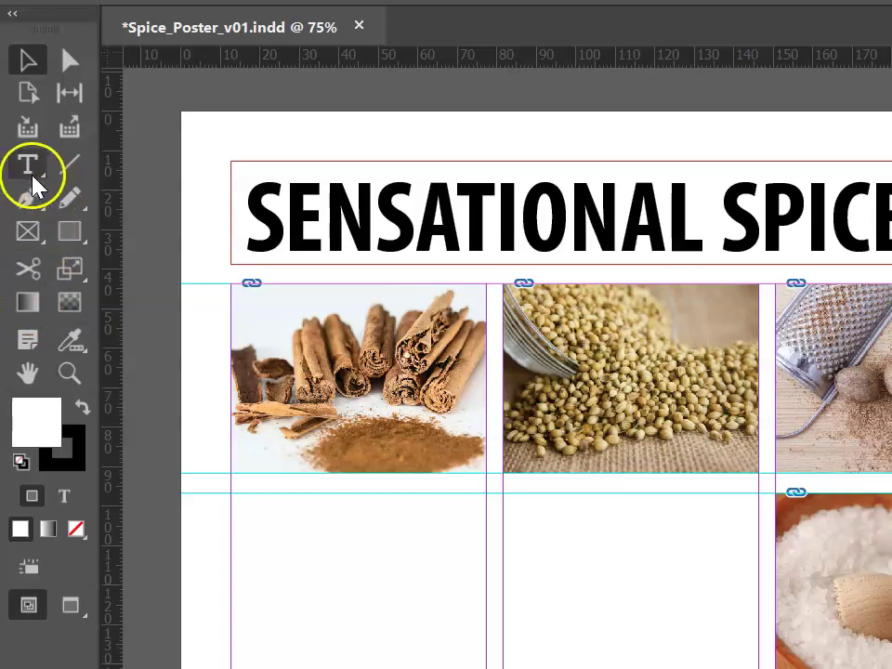
- Create a text frame across the upper part of the cinnamon photo containing the text "Cinnamon", and bring up the character settings
click(29, 167)
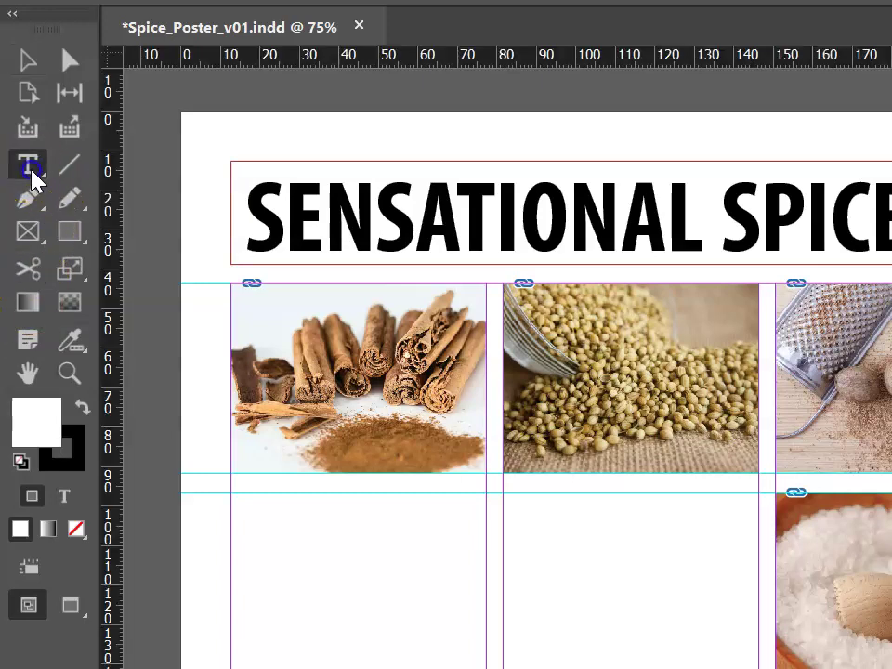
drag(232, 278, 483, 339)
text(Cinnamon)
key(ctrl+t)
key(Escape)
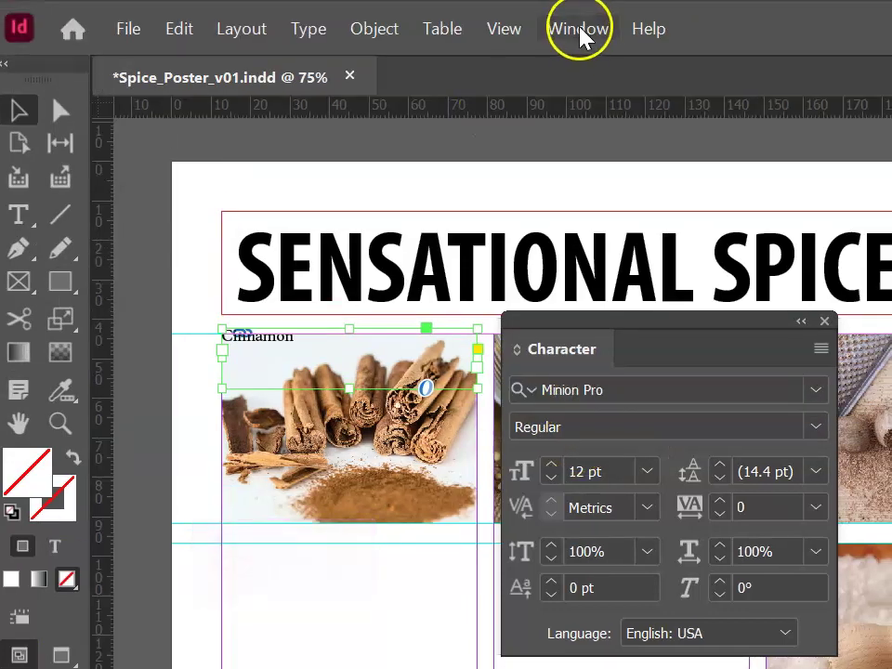
click(579, 30)
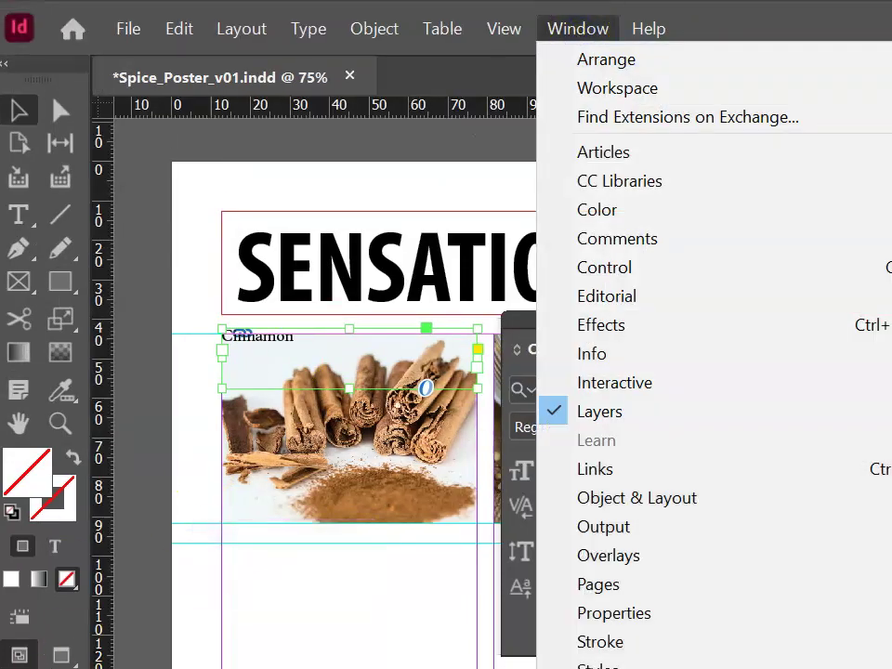
key(Escape)
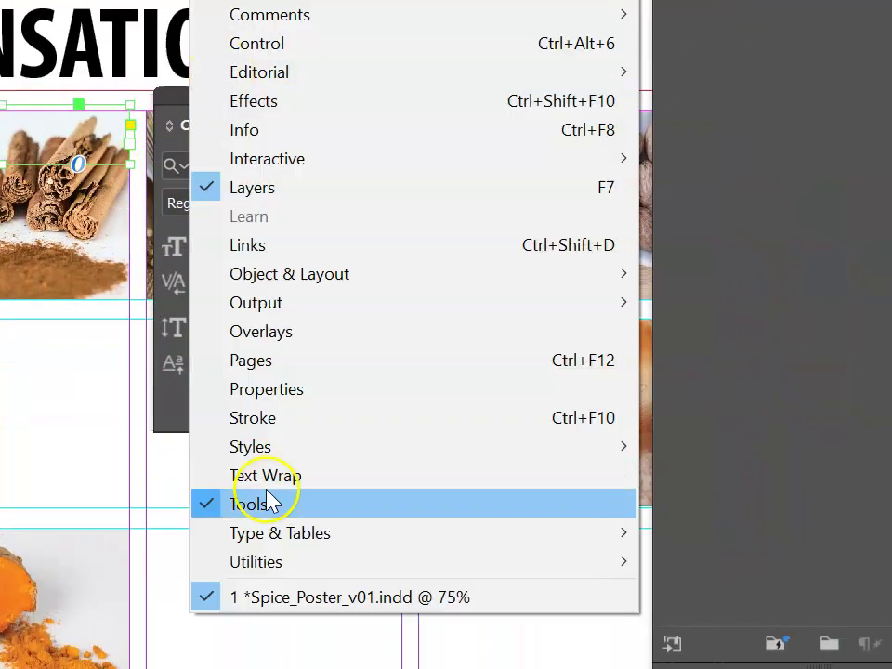
mouse_move(340, 537)
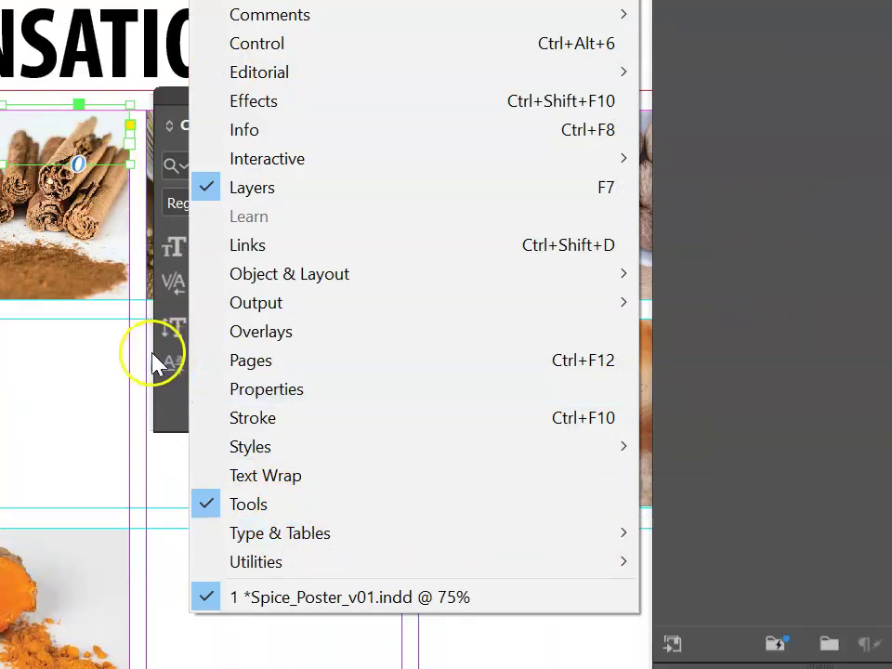
click(153, 359)
- Format the Cinnamon label in Myriad Pro Bold Condensed at 24 pt
click(271, 174)
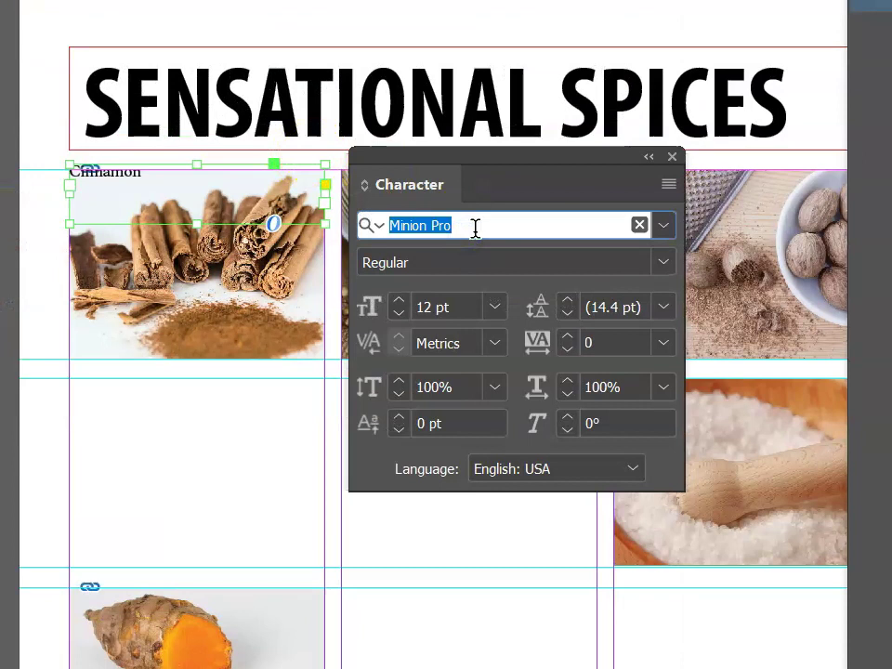
text(myriad)
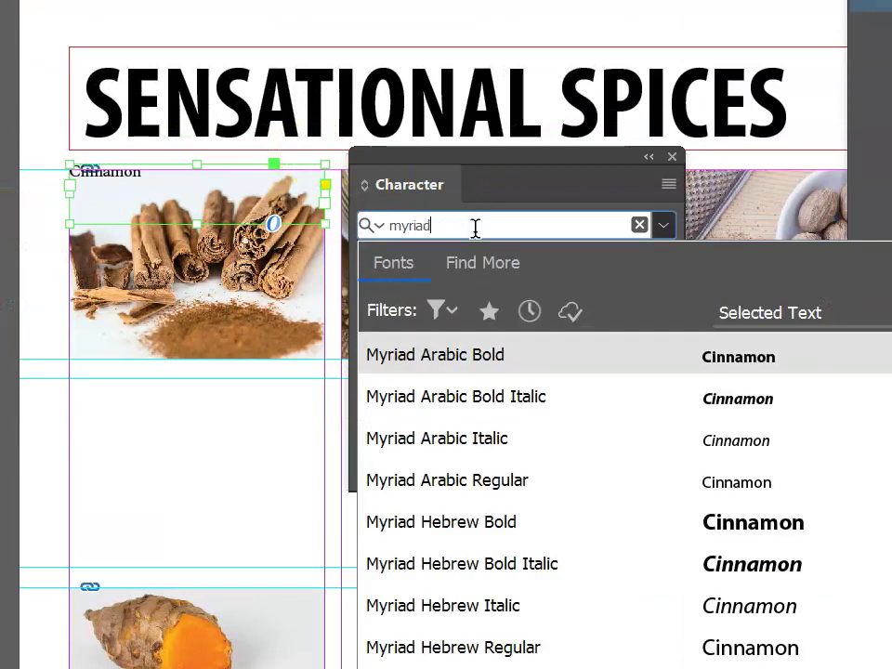
click(456, 307)
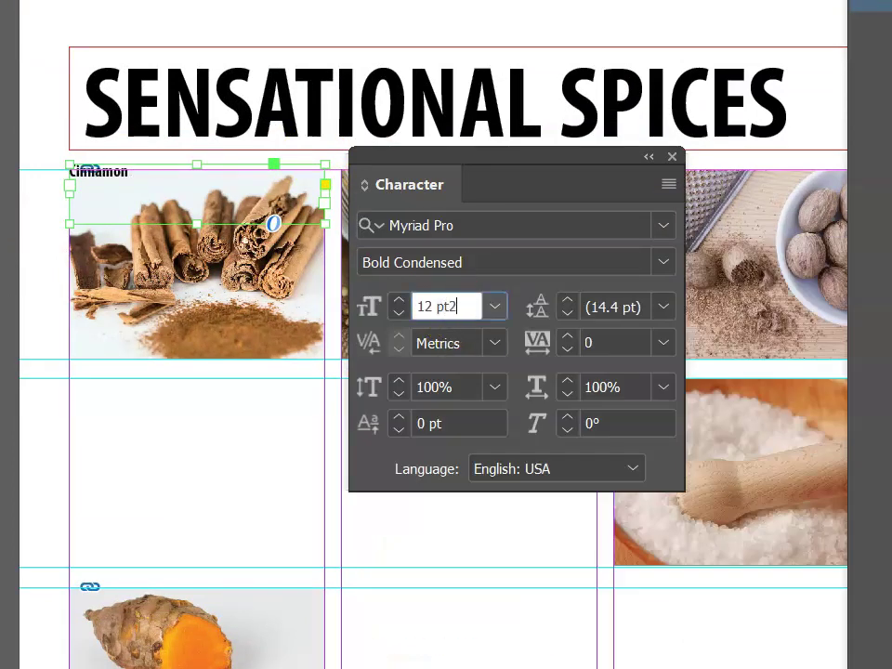
key(Return)
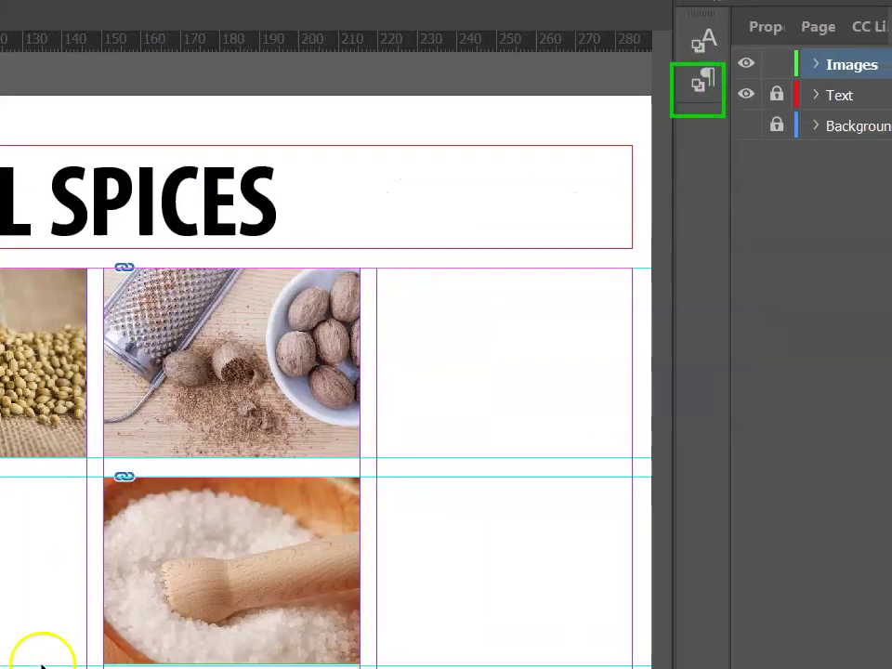
- Create a new paragraph style from the Cinnamon label's formatting and name it "H2 paragraph"
click(707, 85)
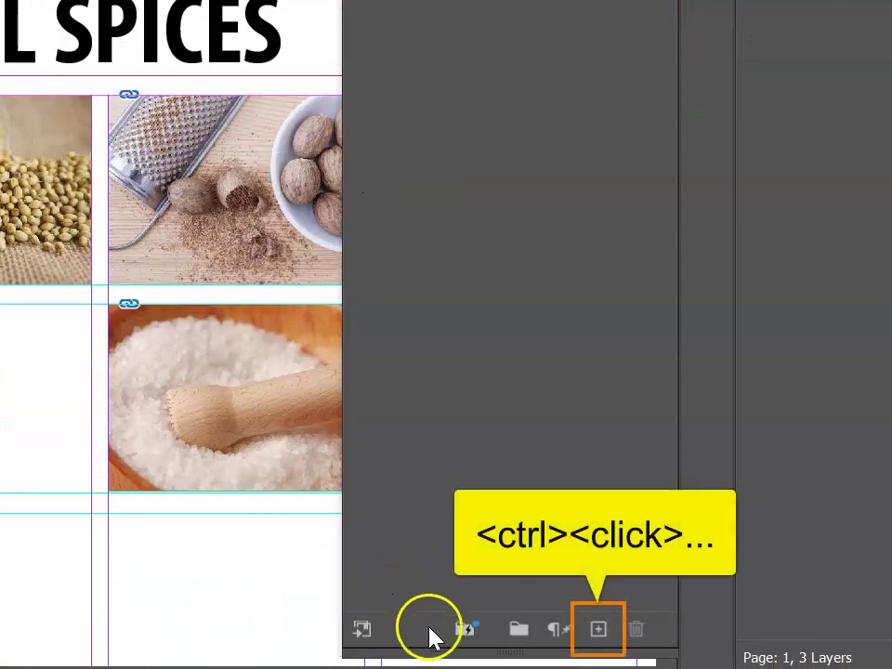
ctrl+click(600, 633)
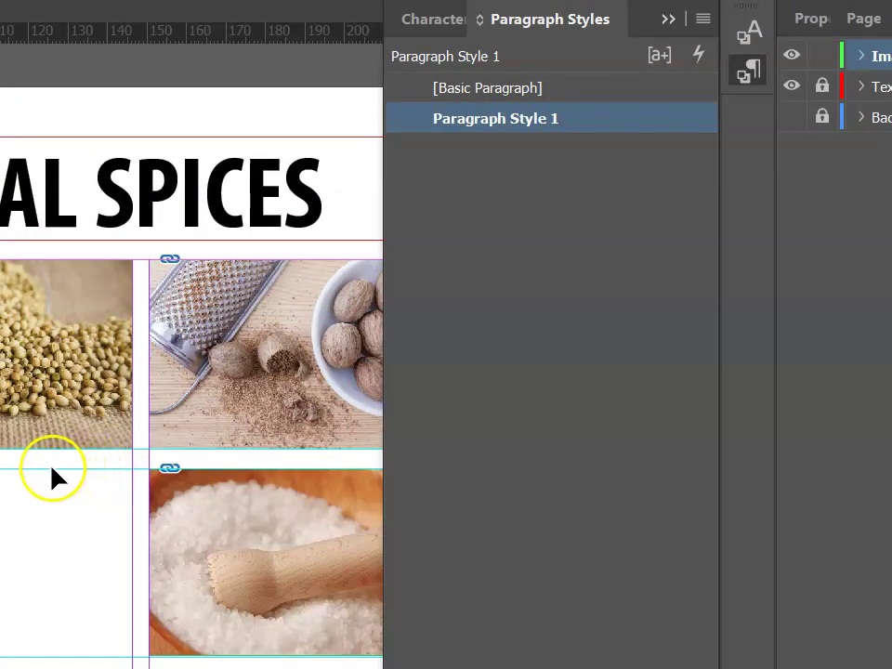
double_click(484, 128)
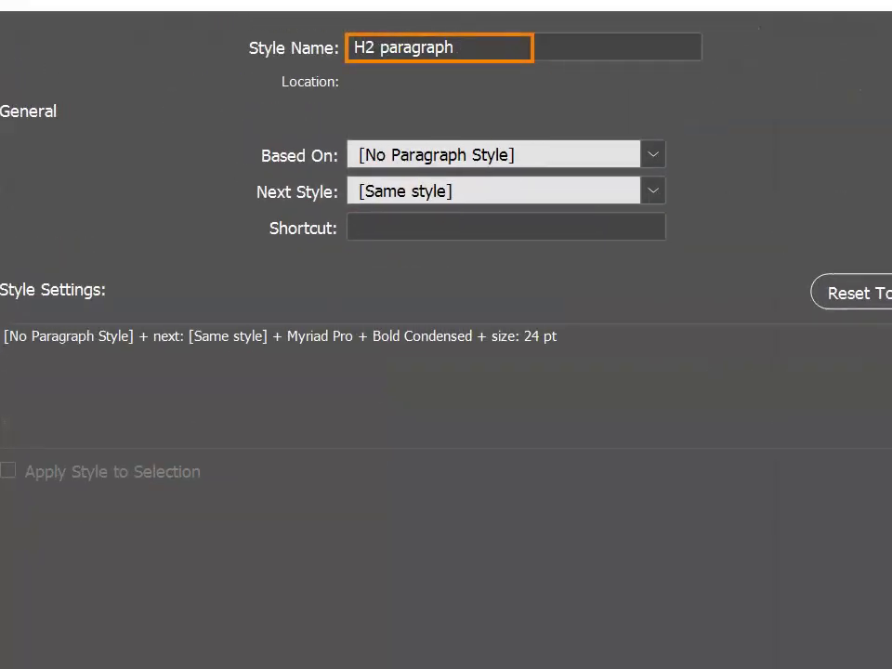
- Review the H2 paragraph style's basic character formats, set its alignment to Center and save the style
click(93, 58)
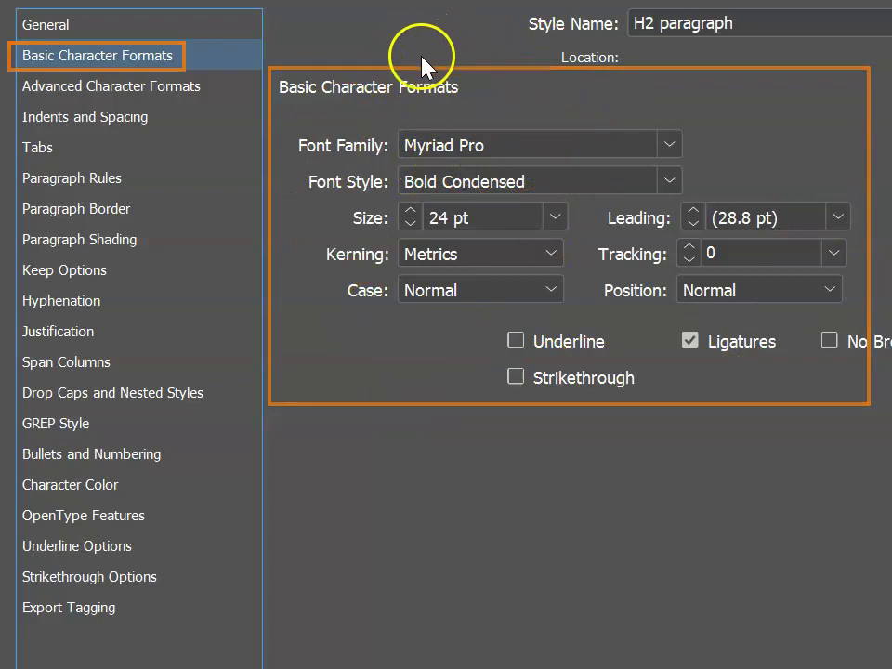
click(79, 118)
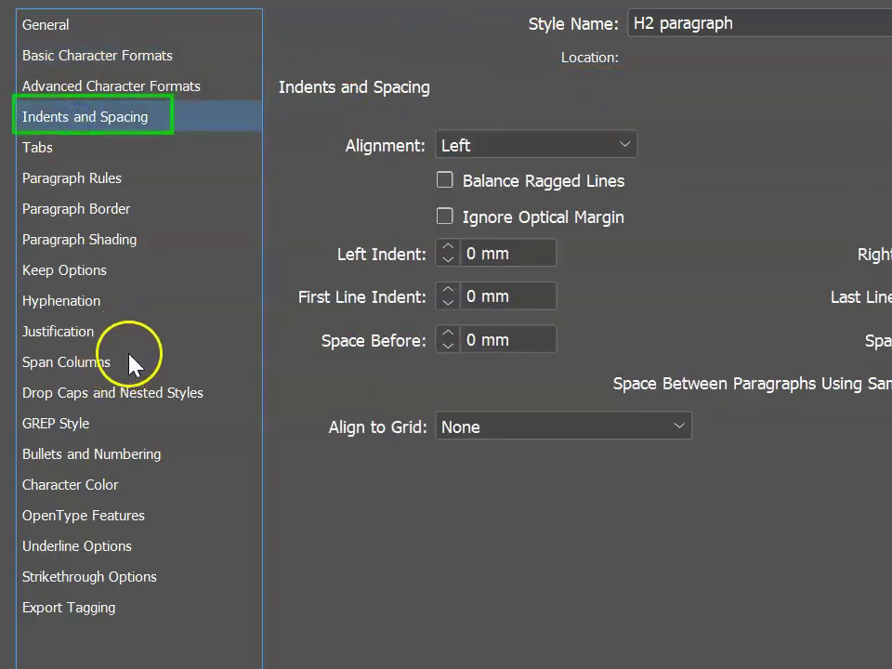
click(548, 145)
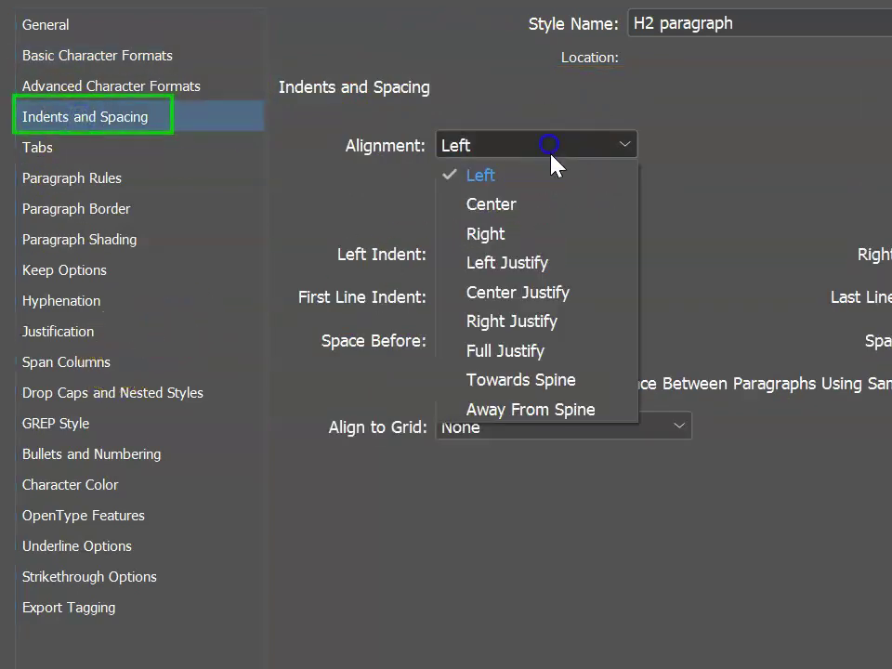
click(524, 204)
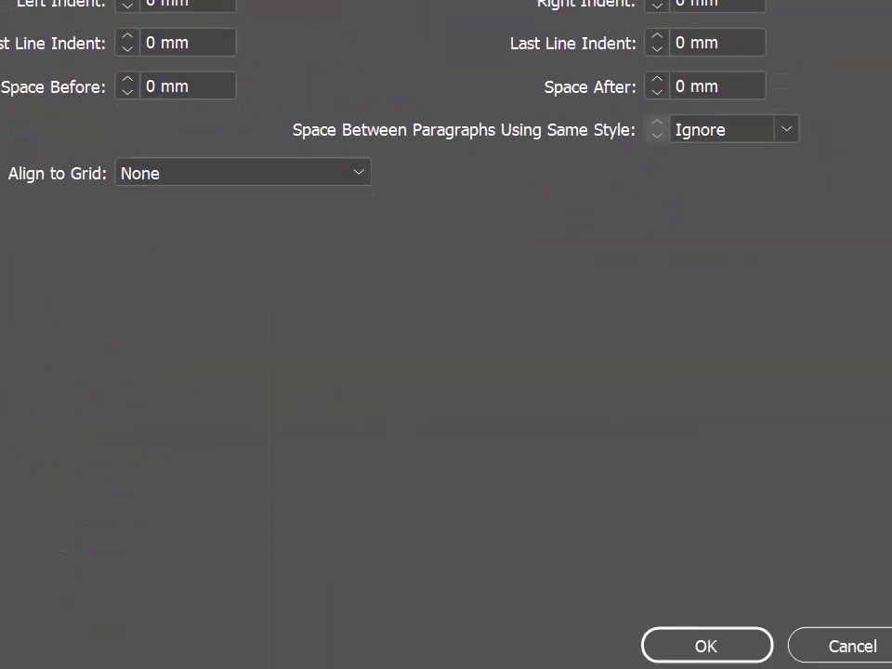
click(707, 642)
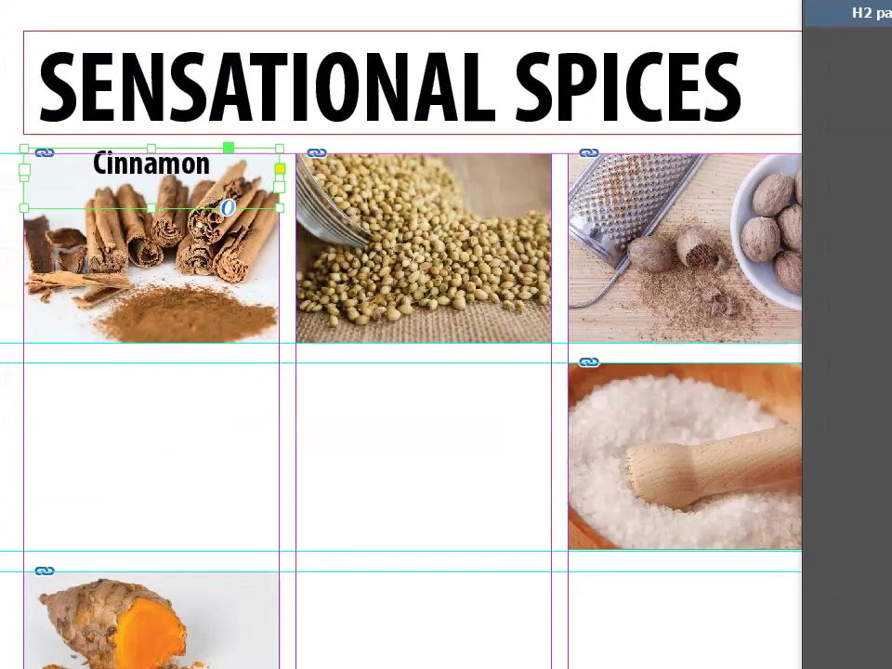
- Add a text frame reading "Coriander" over the upper part of the coriander photo and apply the H2 paragraph style to it
drag(287, 153, 547, 204)
click(490, 189)
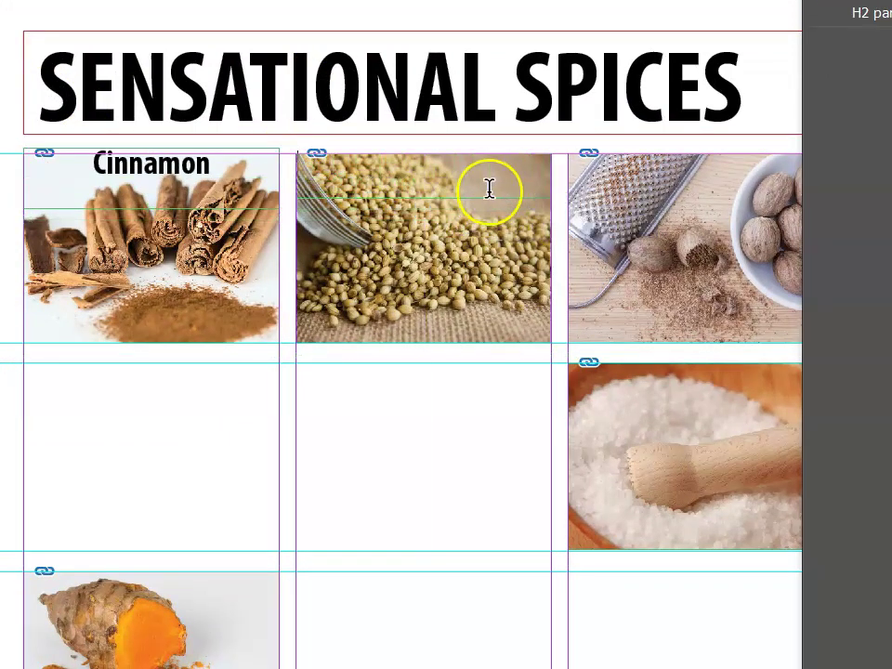
text(Coriander)
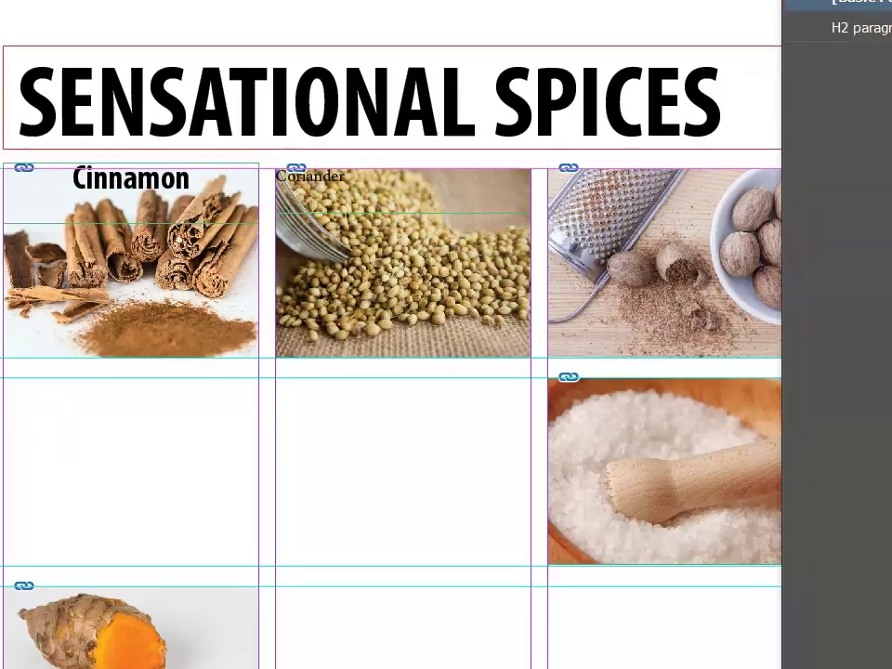
click(883, 15)
click(648, 248)
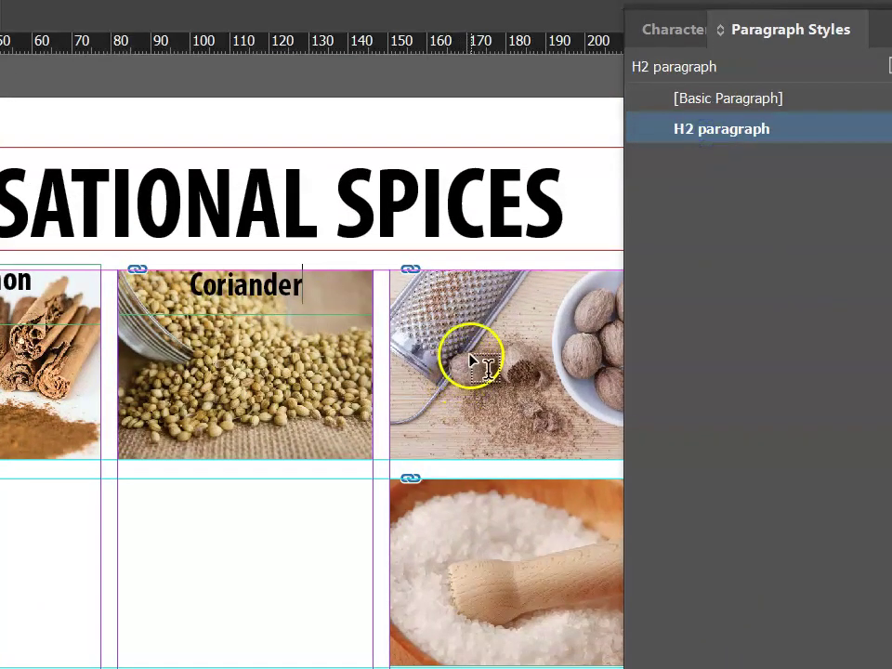
- Label the nutmeg photo with the text "Nitmeg" and apply the H2 paragraph style to it using Quick Apply
click(45, 652)
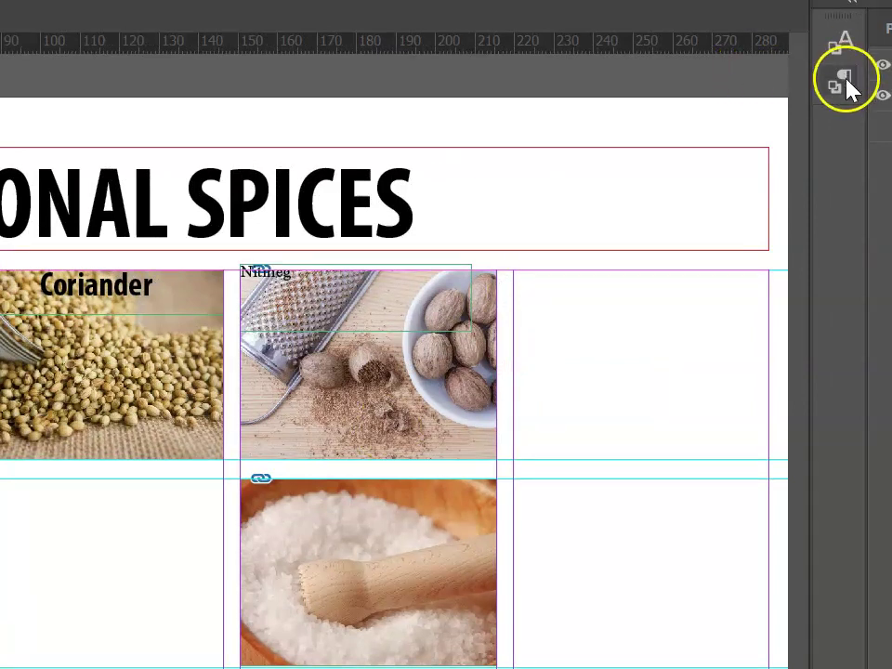
click(848, 85)
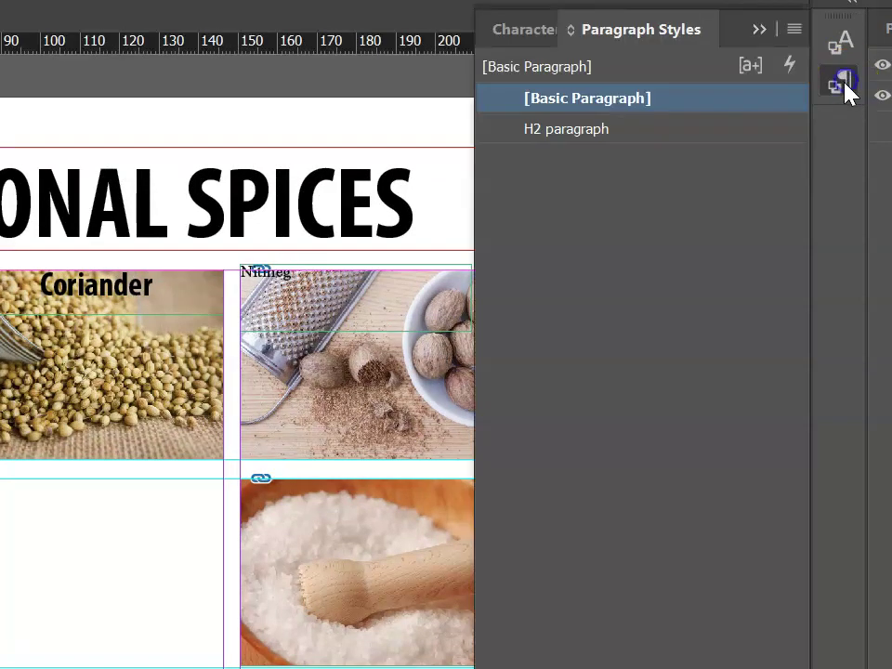
click(760, 31)
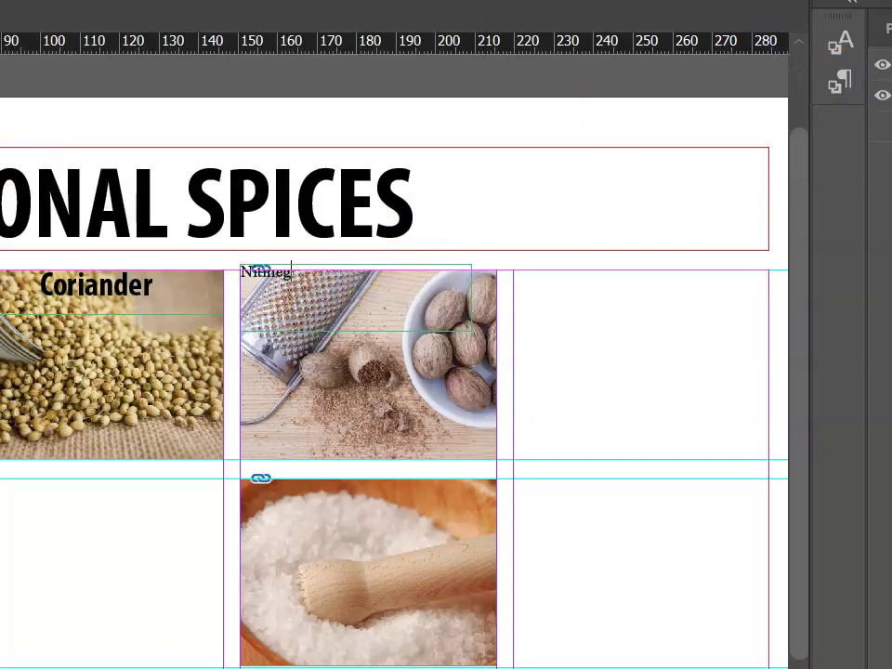
key(ctrl+Return)
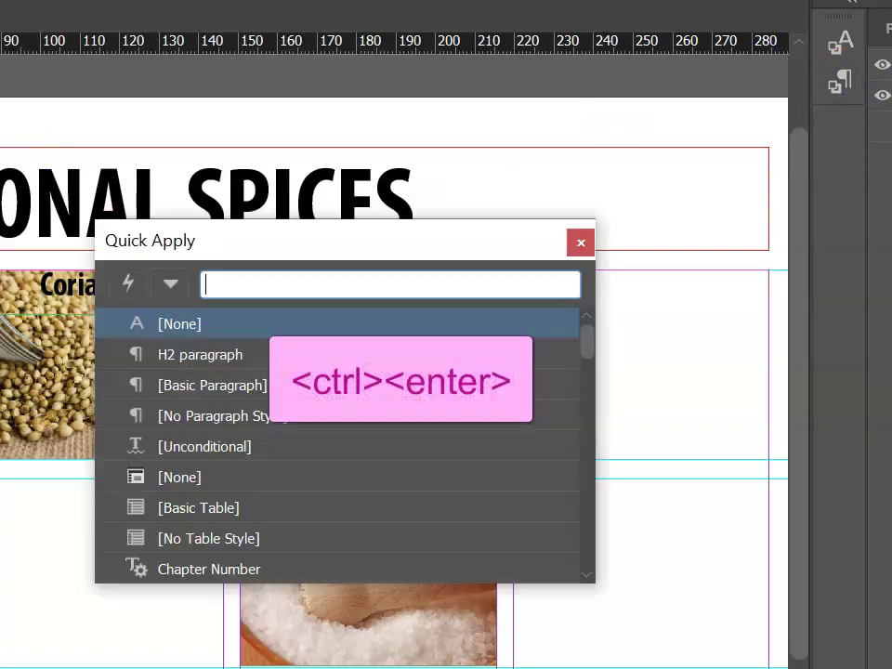
click(226, 358)
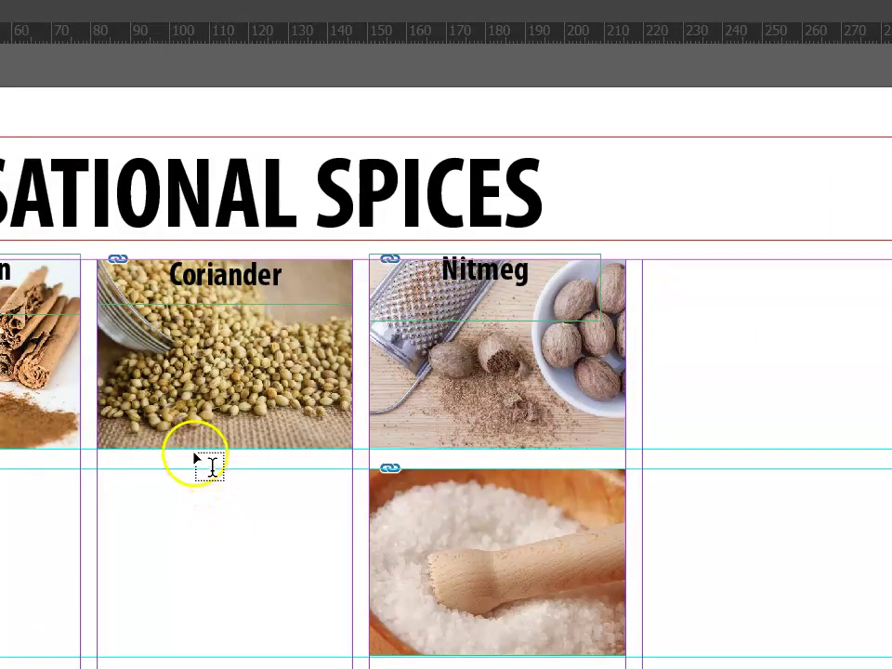
- Fill the Coriander text frame with white (ffffff)
key(Escape)
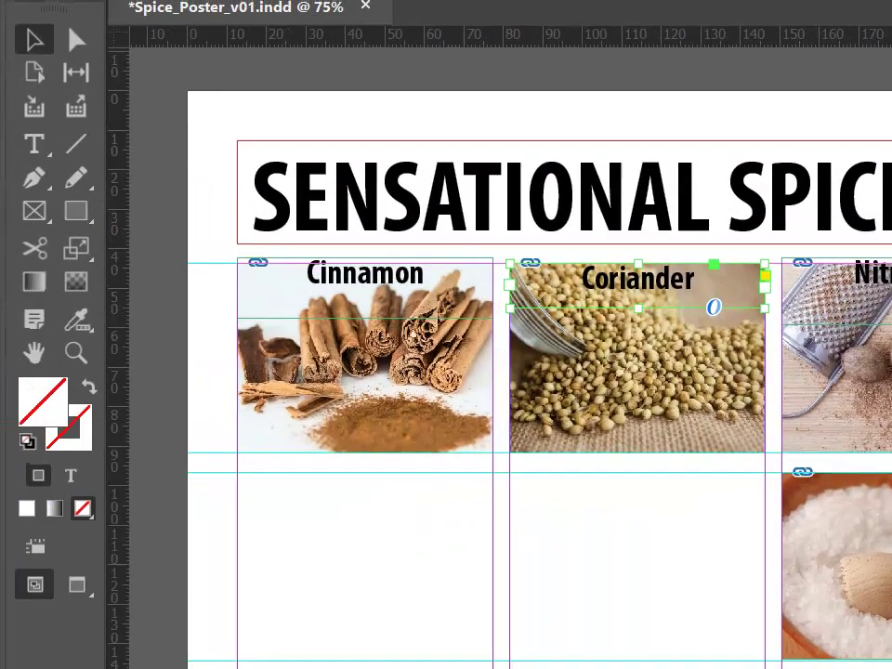
double_click(52, 410)
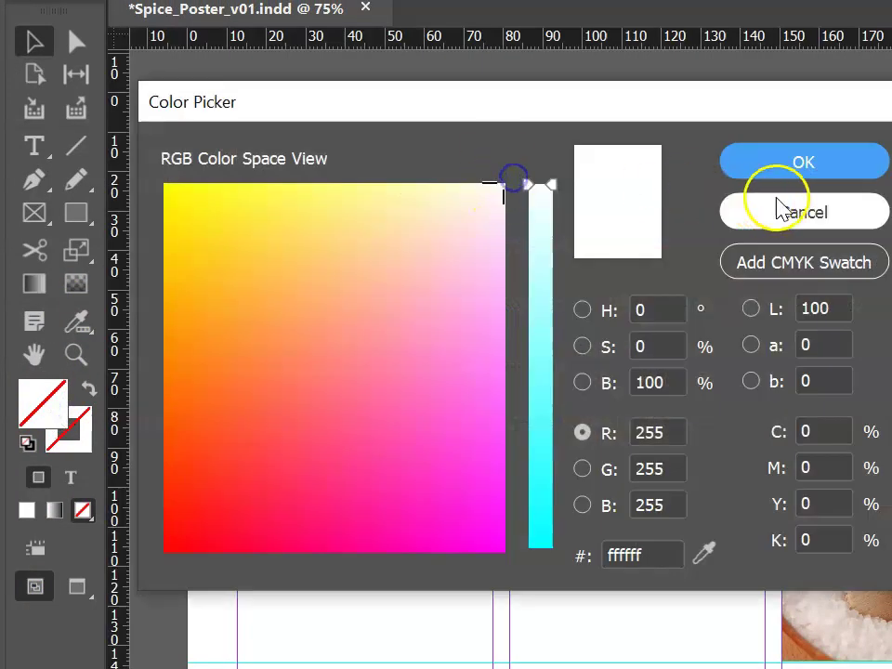
click(791, 162)
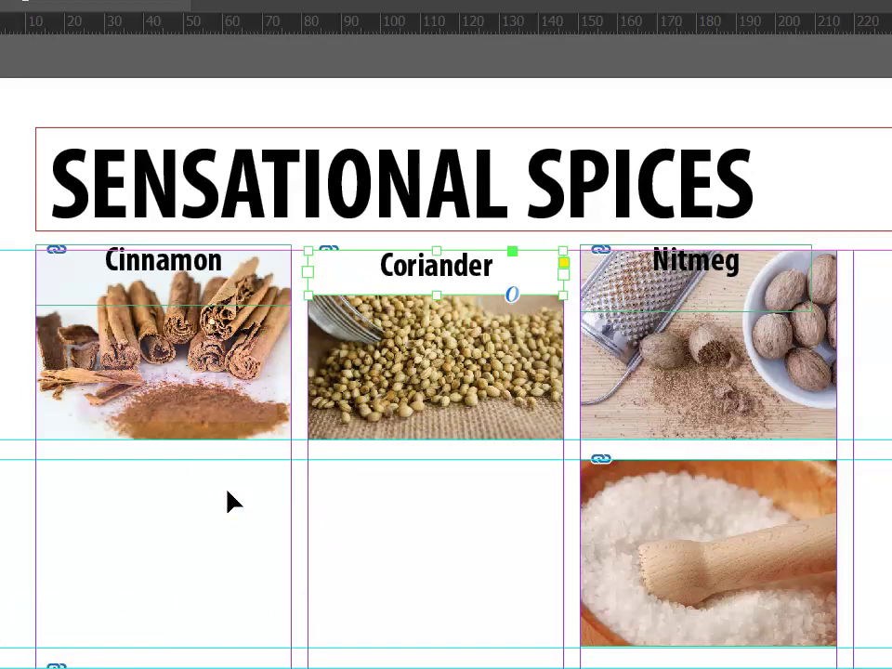
- Set the Coriander text frame's inset spacing to 2 mm on all four sides, keeping the values linked
key(ctrl+b)
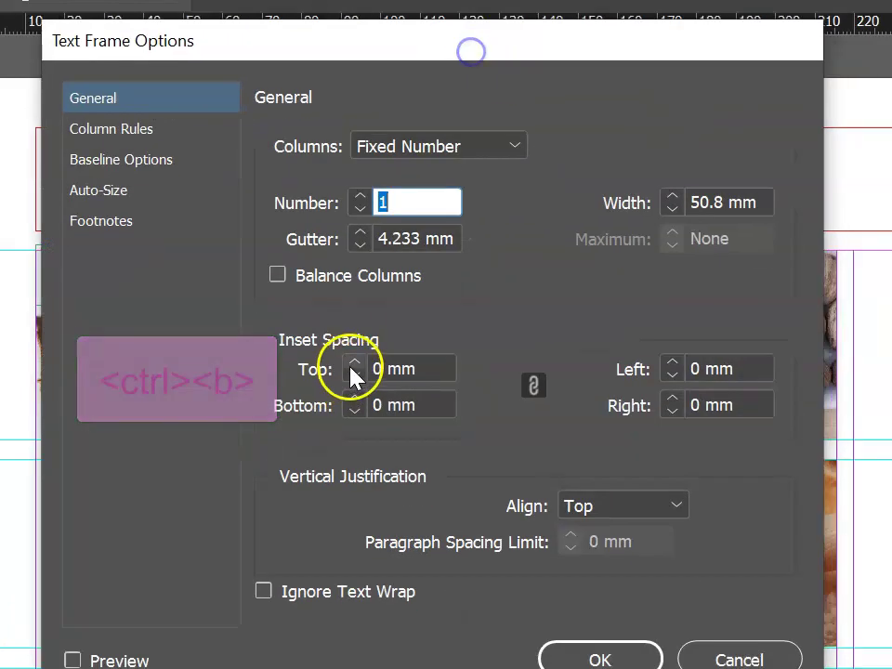
click(354, 365)
click(355, 364)
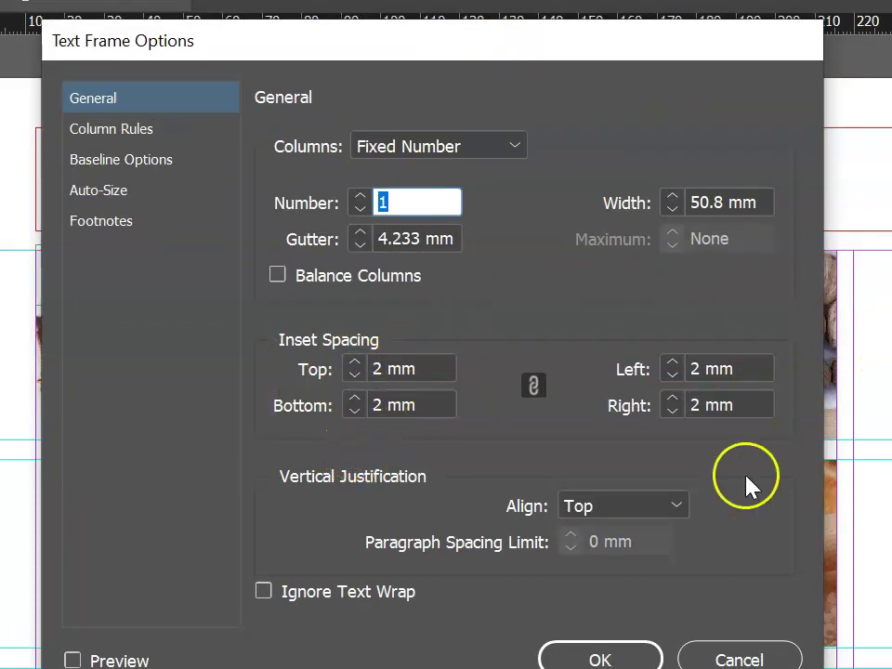
click(535, 389)
click(534, 384)
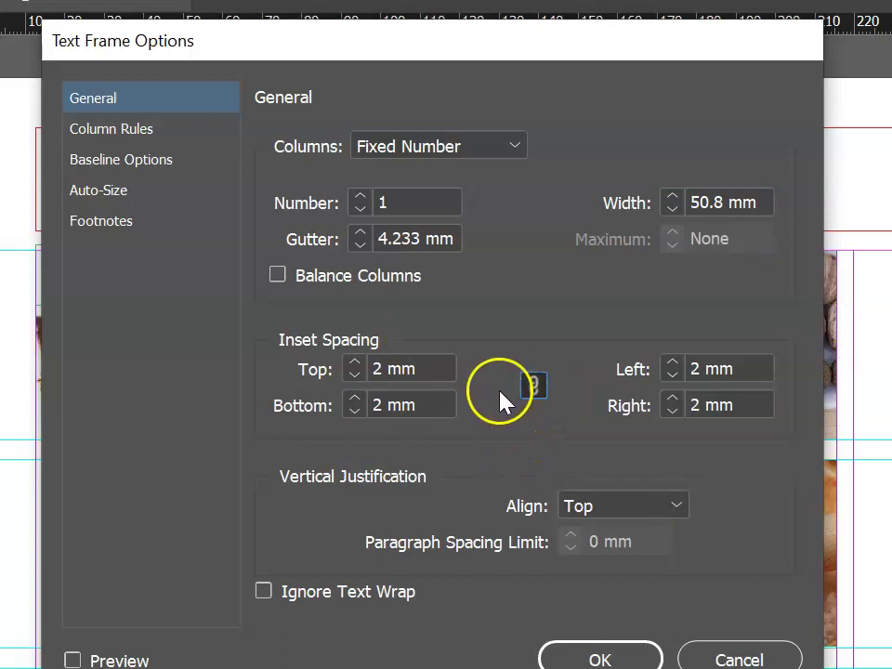
key(Return)
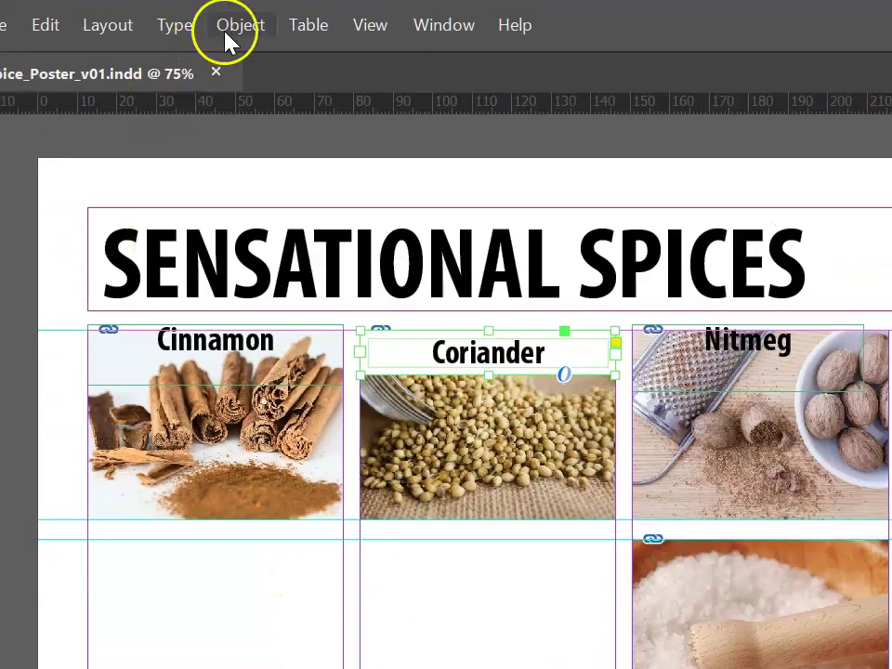
- Set the opacity of the Coriander text frame's fill to 75%, leaving the object, stroke and text settings alone
click(237, 24)
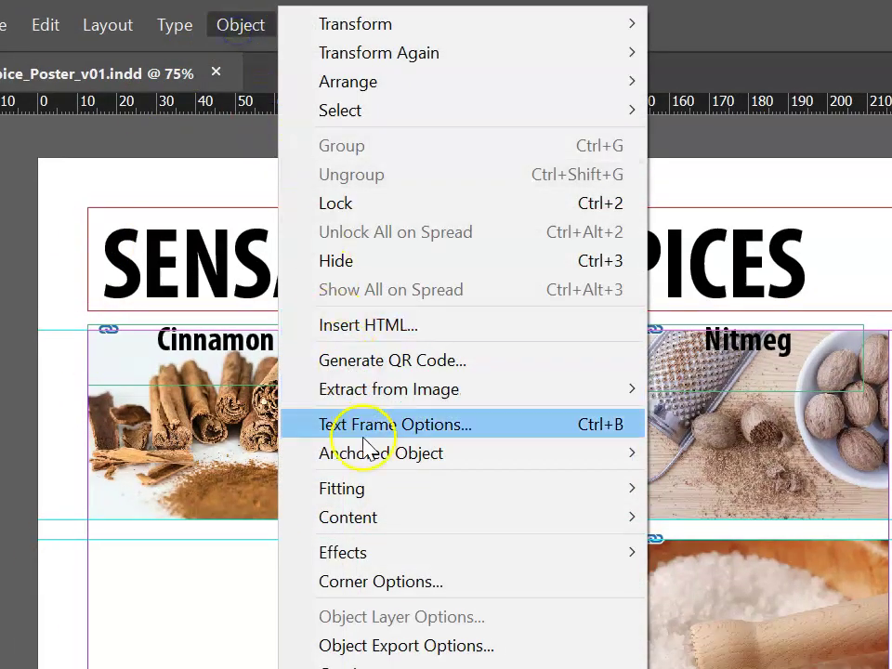
mouse_move(364, 556)
click(685, 555)
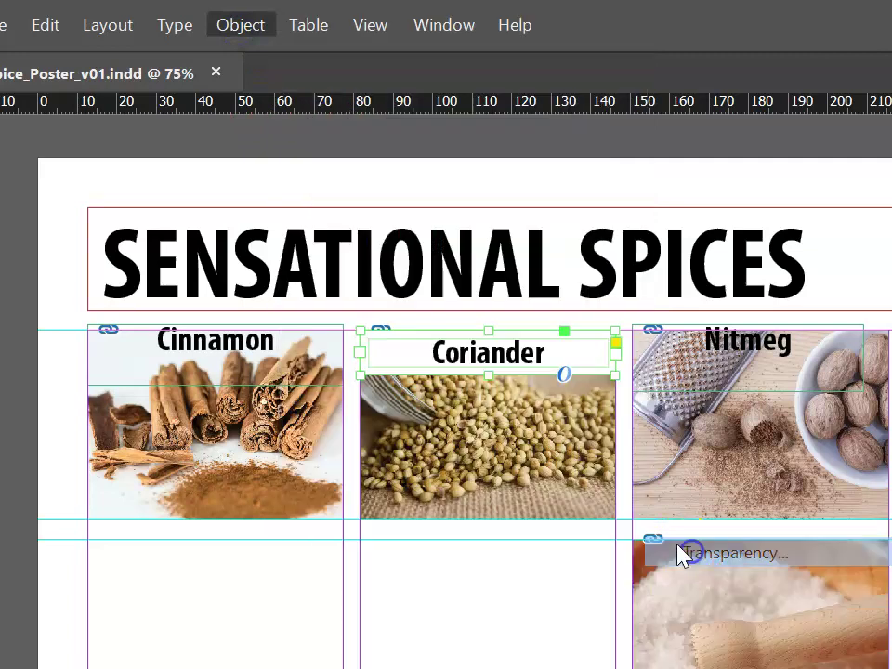
drag(711, 115, 308, 58)
click(289, 123)
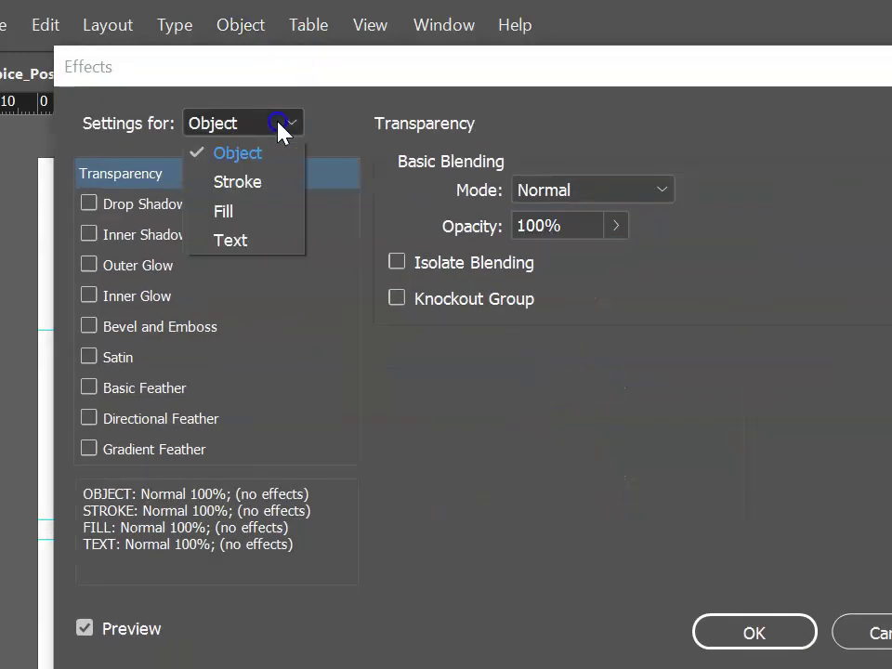
click(244, 209)
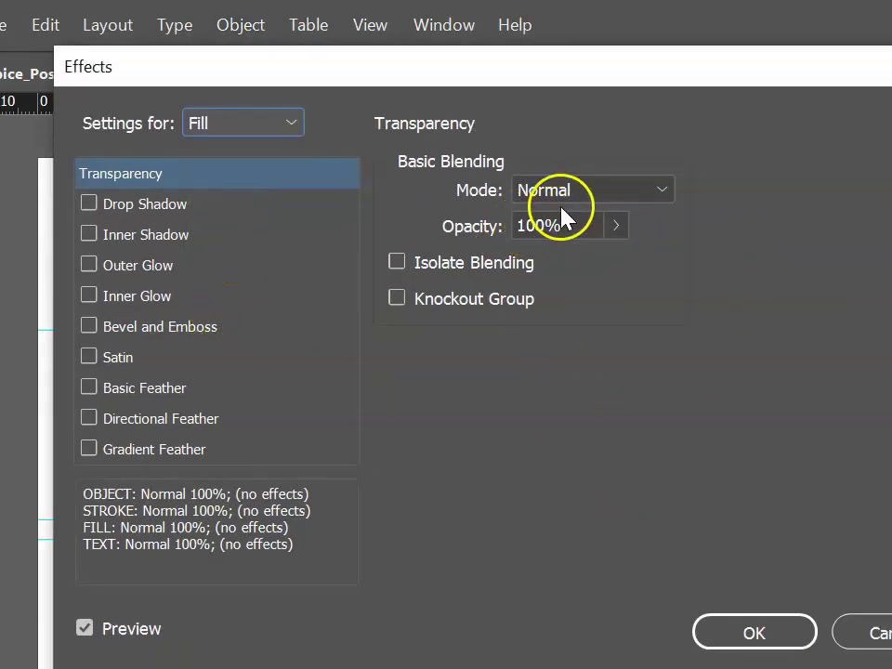
drag(591, 72, 891, 116)
drag(597, 111, 748, 110)
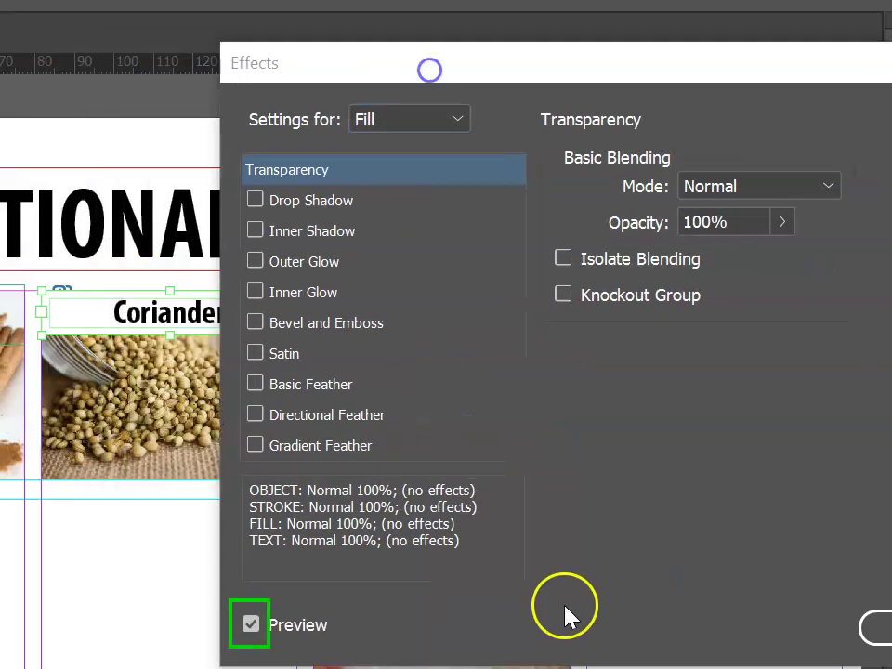
click(737, 225)
text(75)
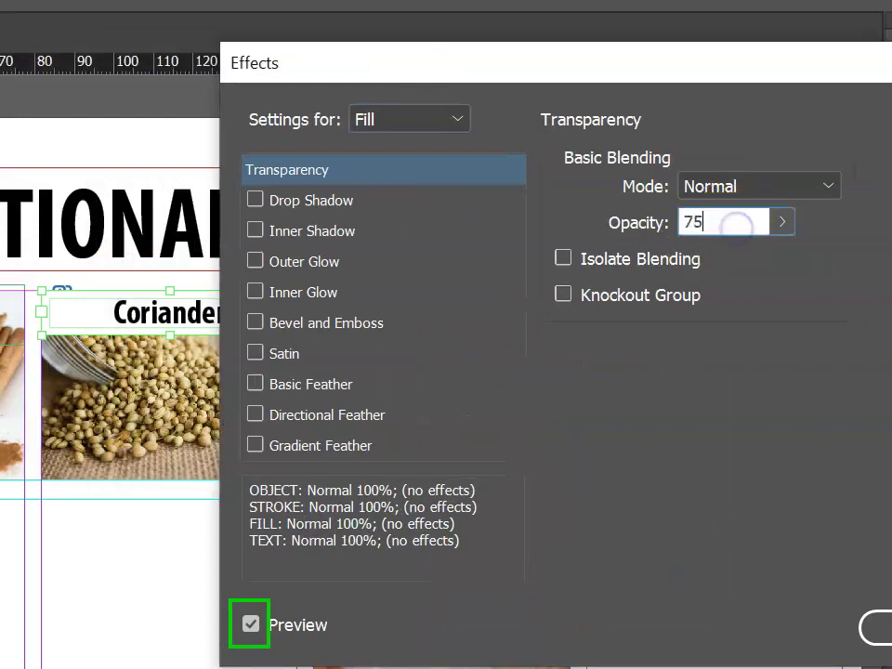
key(Tab)
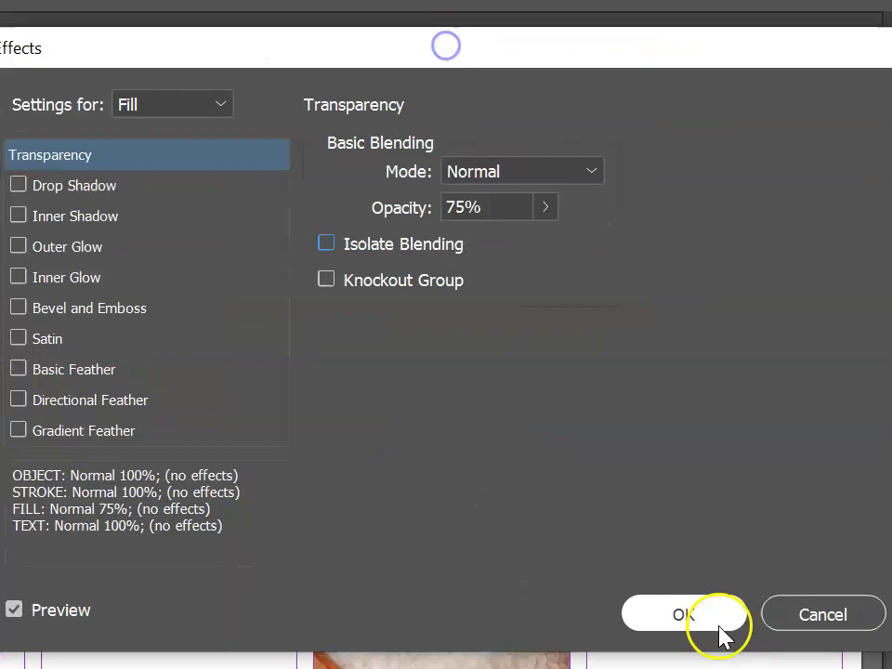
click(877, 628)
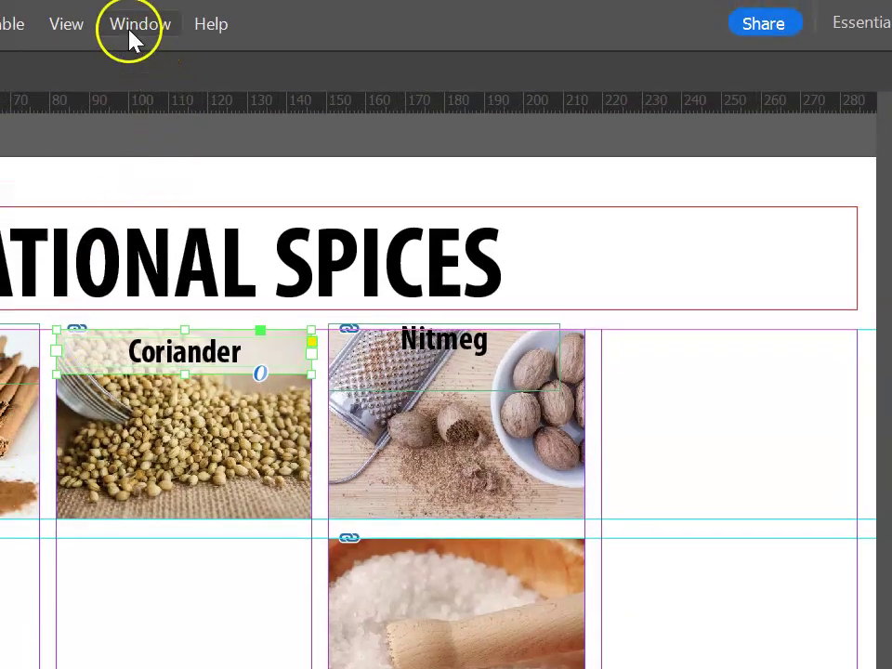
- Create a new object style named "H2 Box" from the Coriander text frame's formatting
click(130, 32)
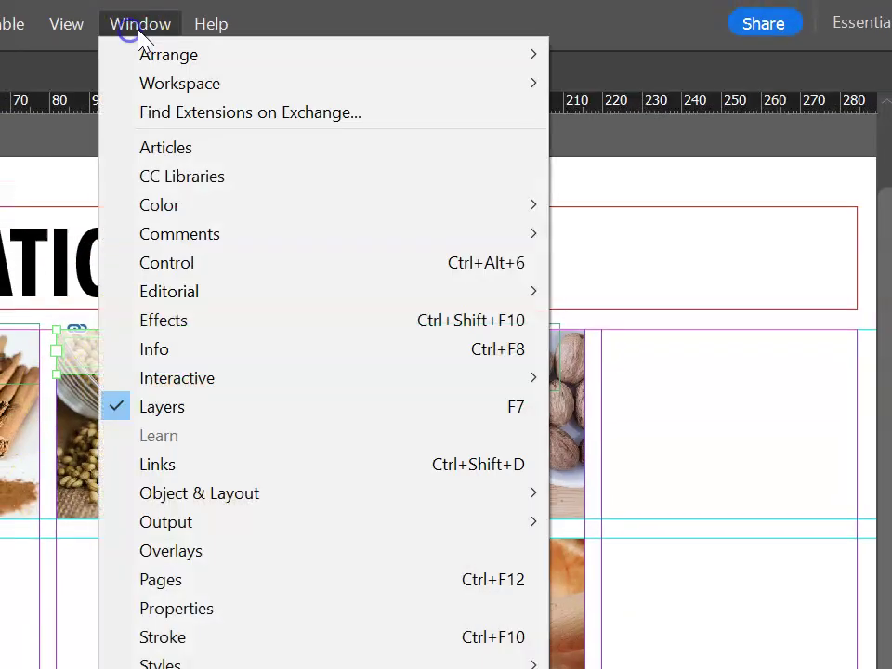
mouse_move(207, 665)
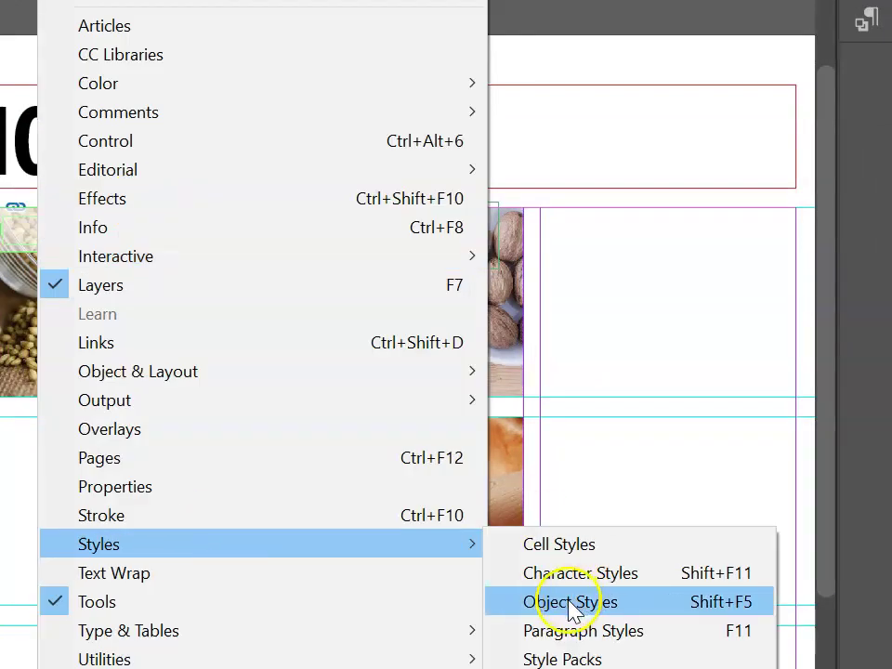
click(572, 604)
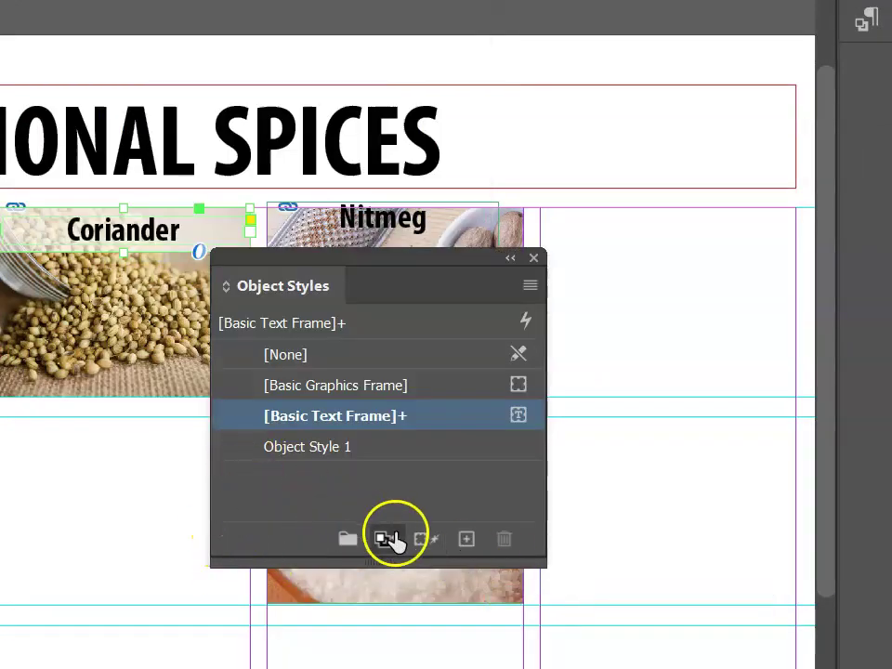
click(466, 540)
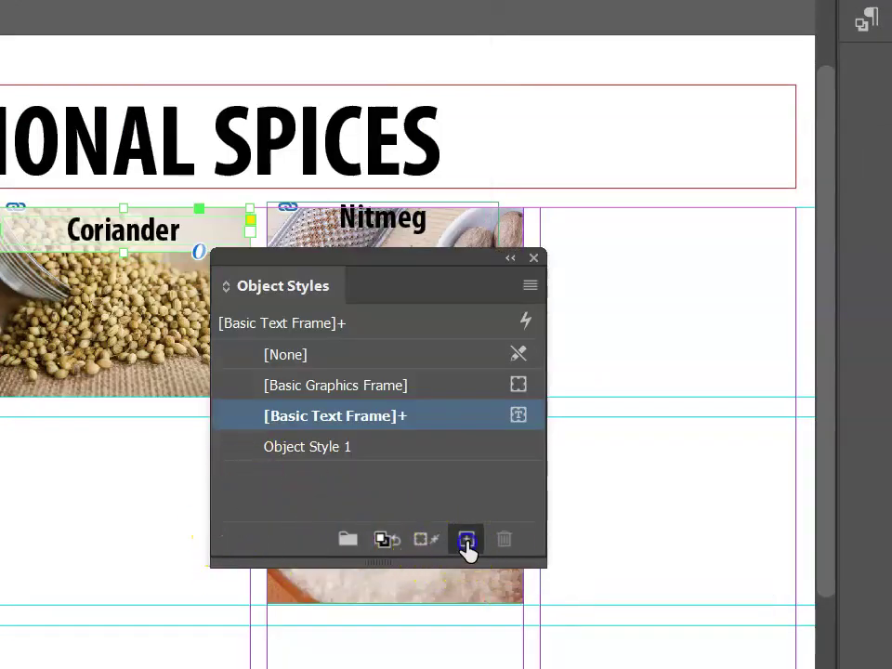
click(320, 448)
double_click(320, 448)
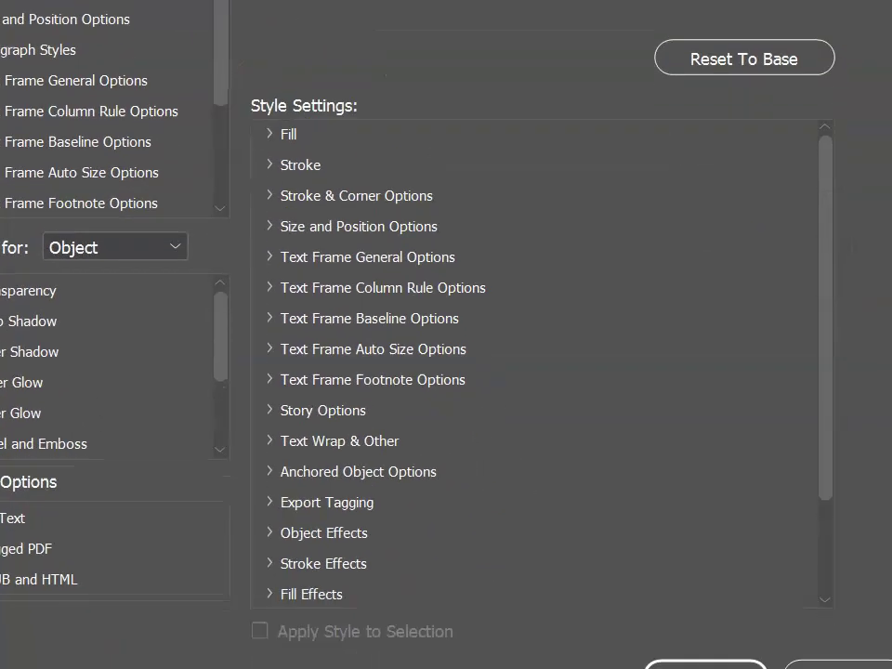
click(685, 644)
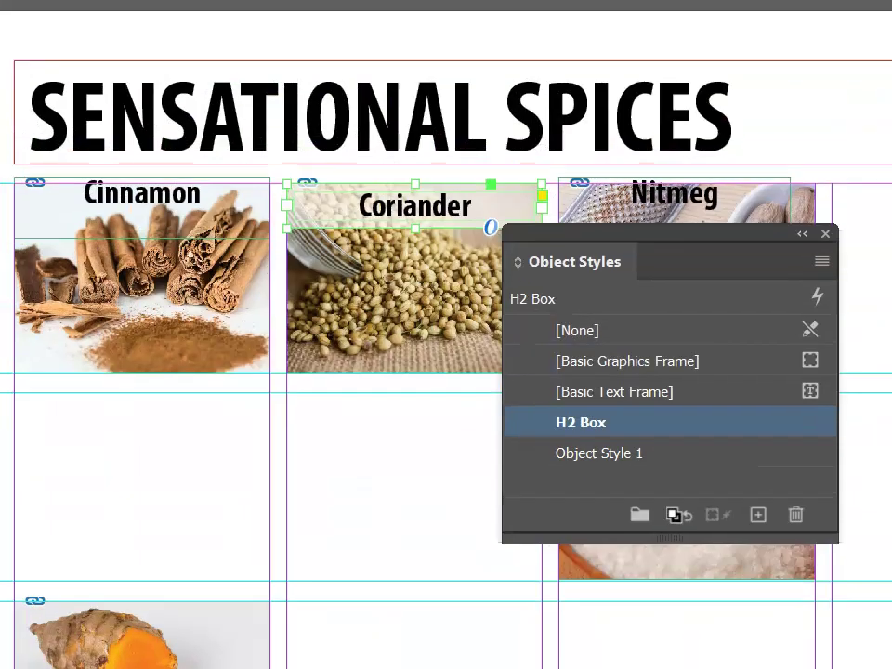
- Apply the H2 Box object style to the Cinnamon text frame by searching "h2" in Quick Apply
click(183, 214)
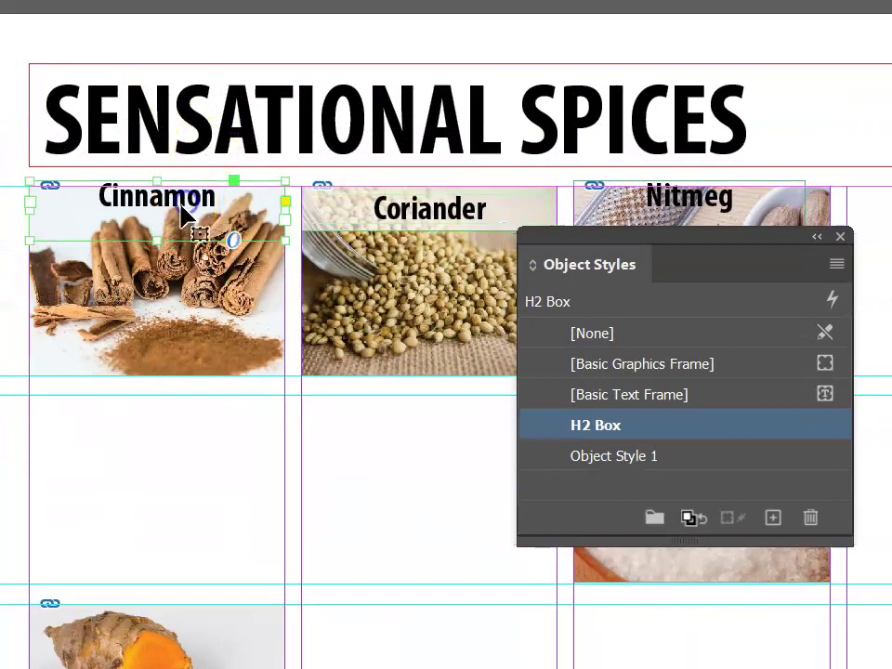
key(ctrl+Return)
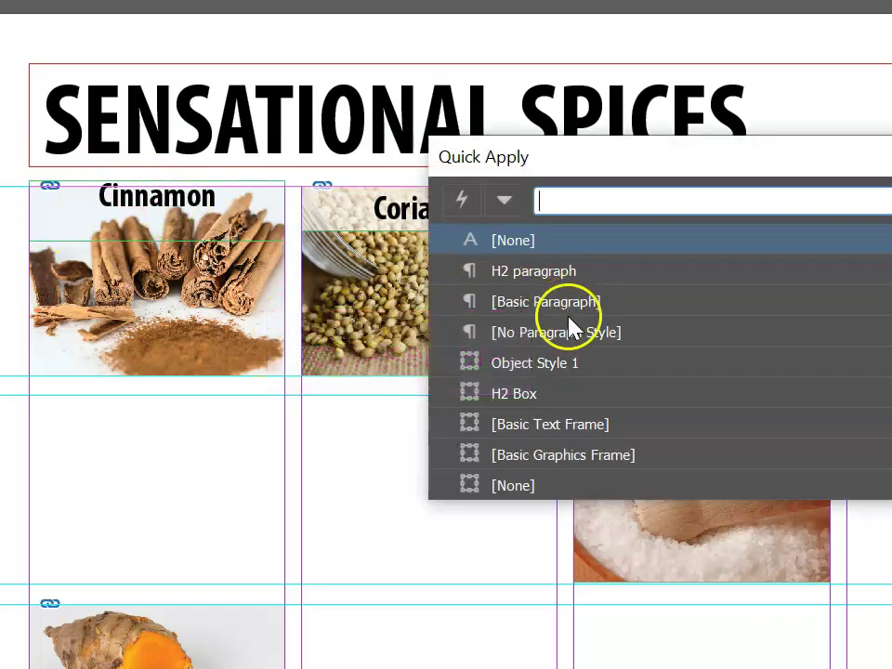
click(608, 200)
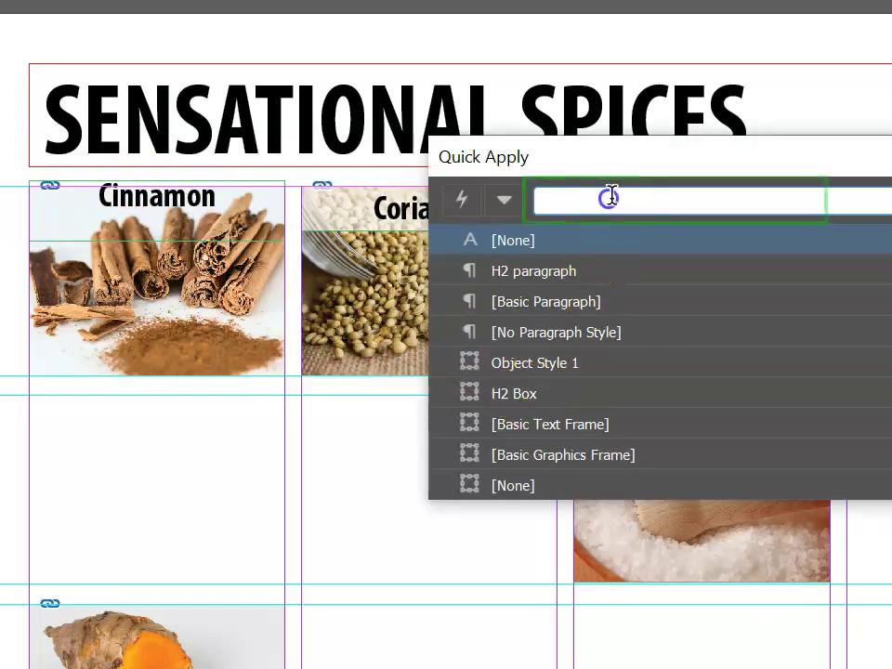
text(h2)
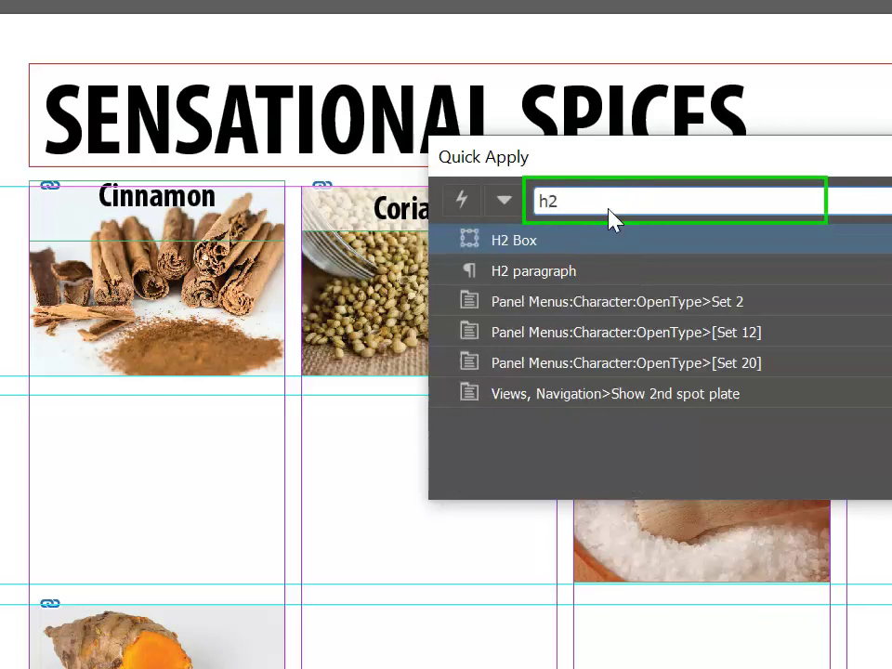
click(525, 277)
click(525, 244)
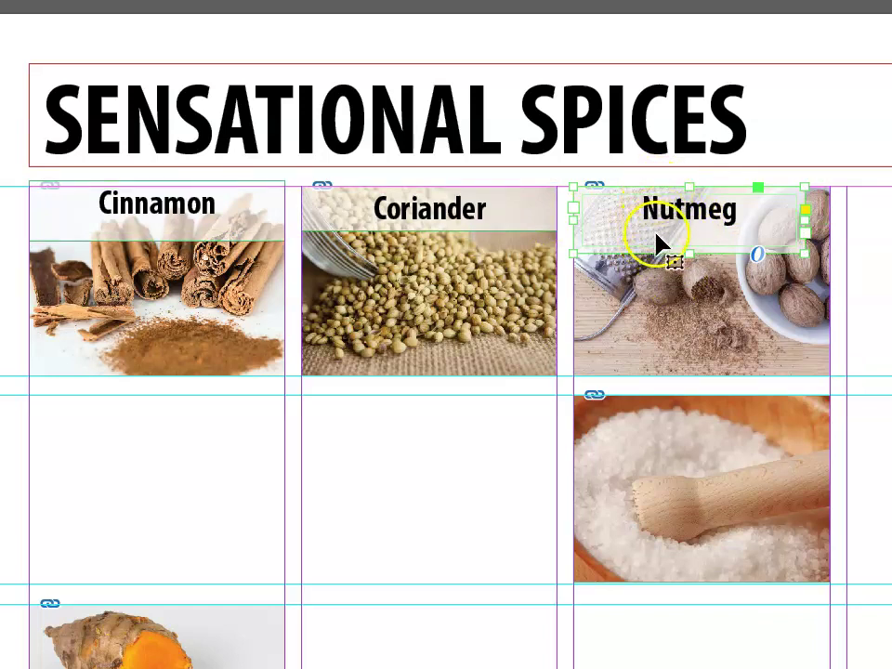
- Fit the Nutmeg text frame to its content and widen it to span the full width of the nutmeg photo
key(ctrl+alt+c)
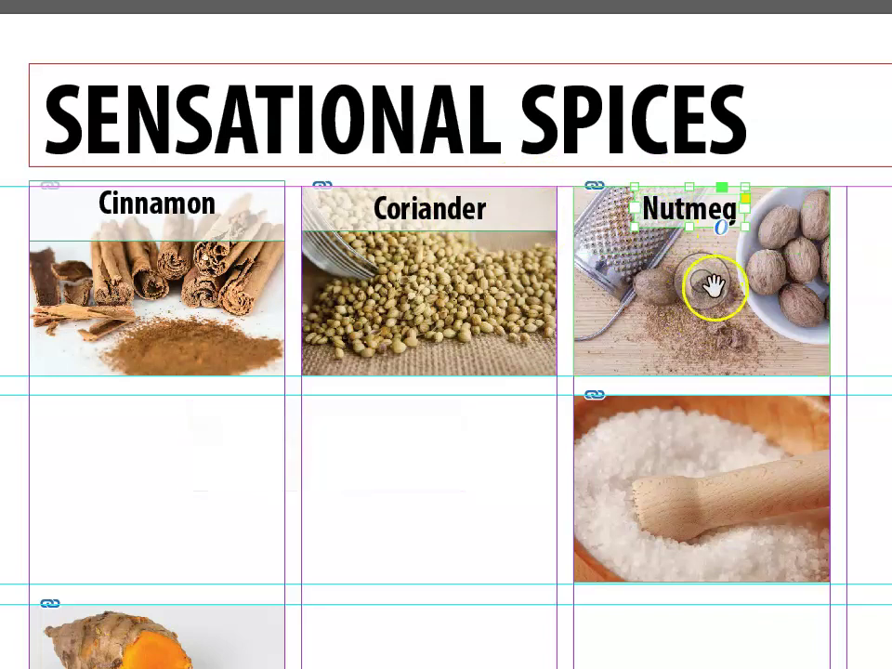
drag(633, 213, 573, 208)
drag(748, 209, 832, 218)
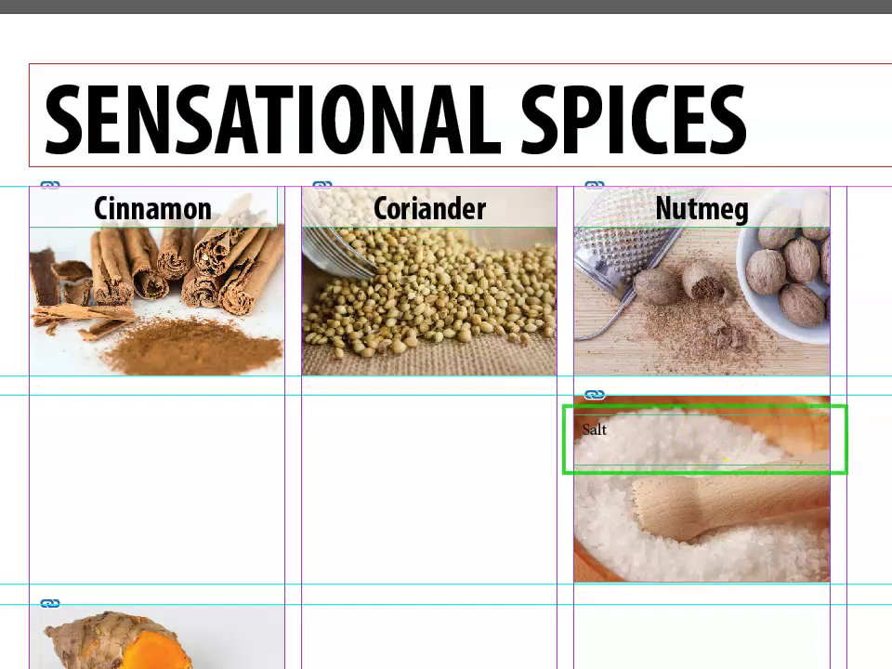
- Apply the H2 Box object style to the Salt text frame using Quick Apply
key(Escape)
key(ctrl+Return)
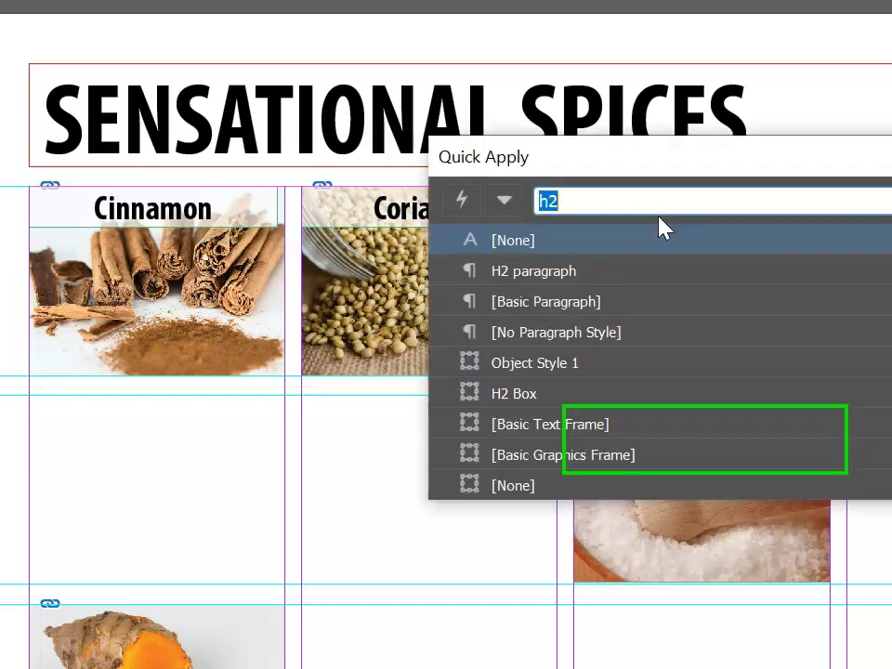
click(544, 244)
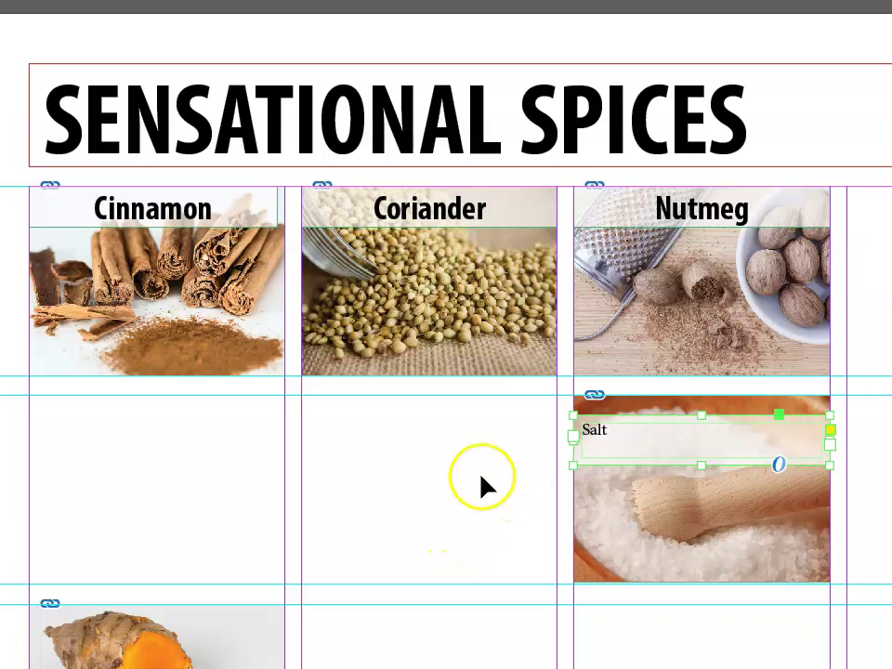
- Apply the H2 paragraph style to the Salt label using Quick Apply and move its frame up to the salt photo's upper edge
key(ctrl+Return)
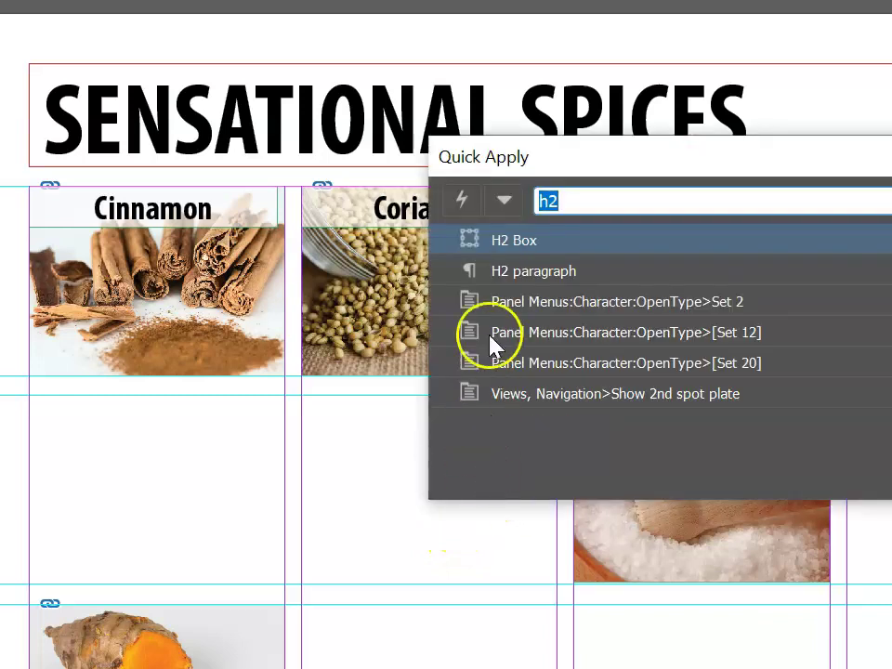
click(500, 270)
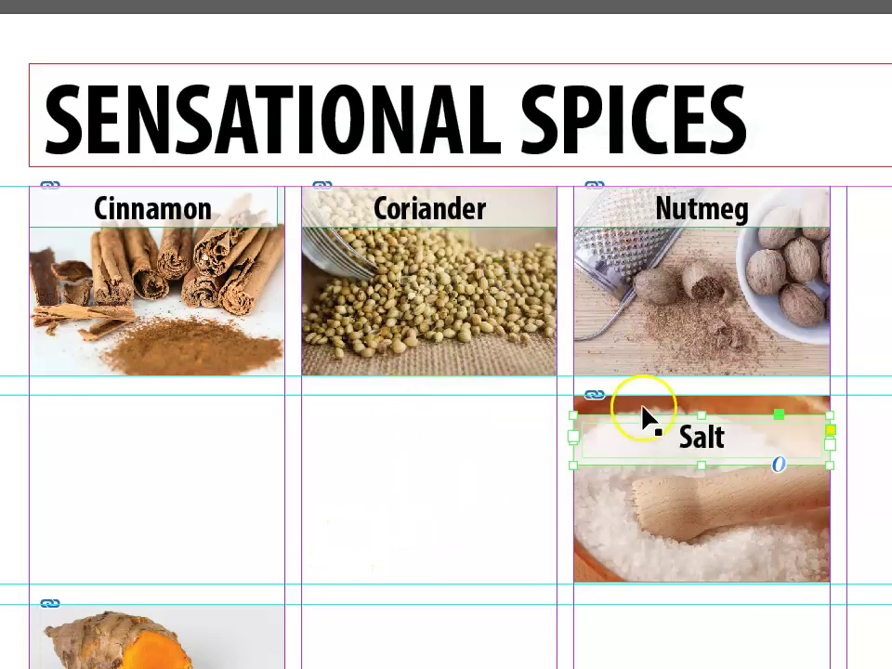
drag(641, 450, 682, 420)
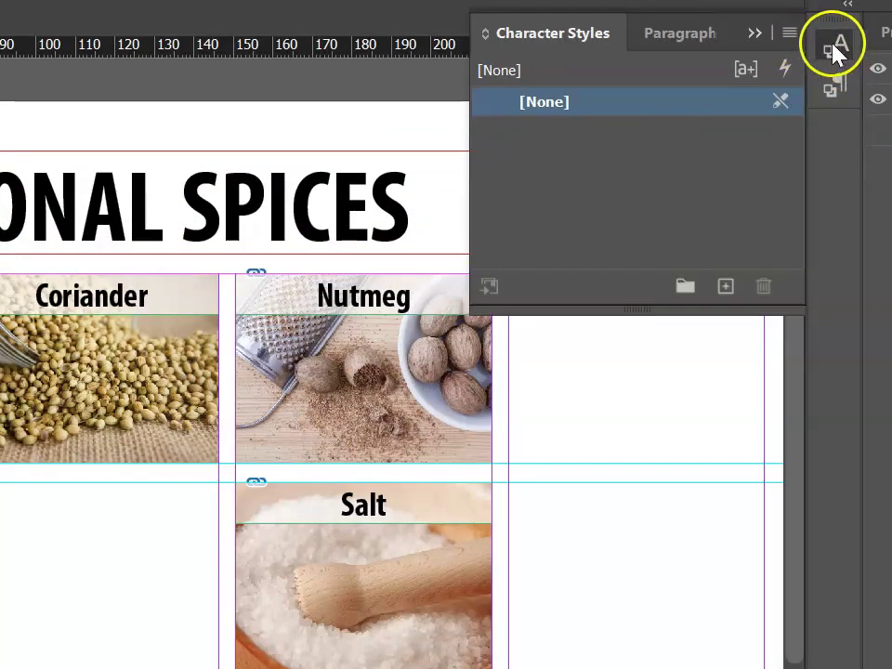
- Edit the H2 paragraph style to use Times New Roman Regular at 16 pt
click(840, 54)
click(833, 91)
double_click(589, 137)
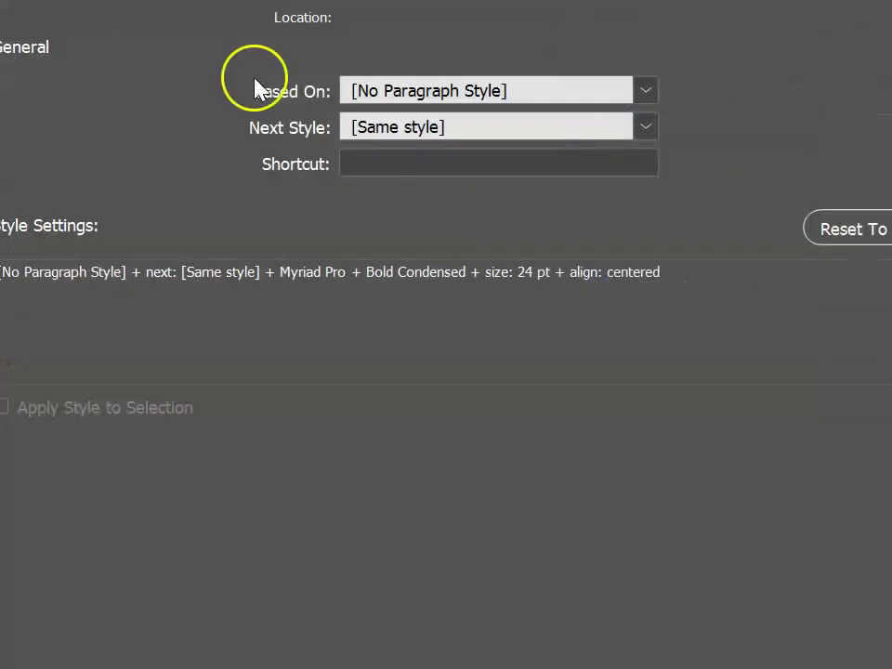
click(136, 50)
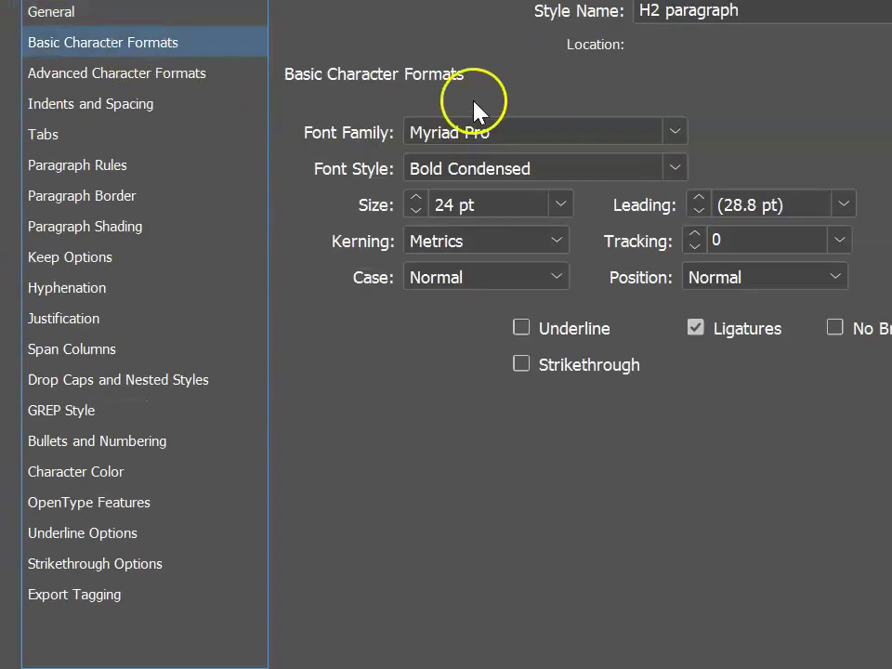
click(675, 132)
click(484, 203)
click(417, 209)
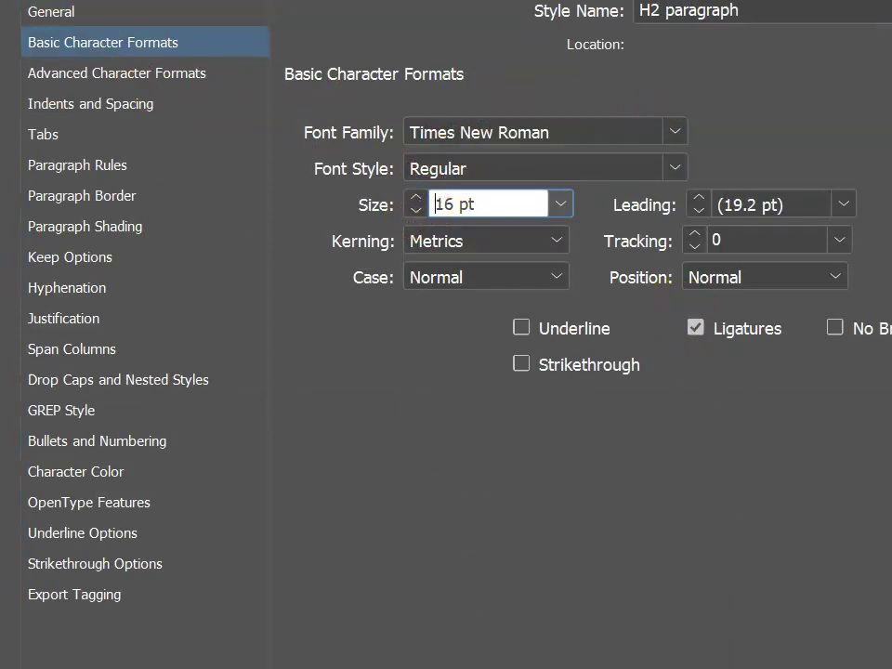
key(Return)
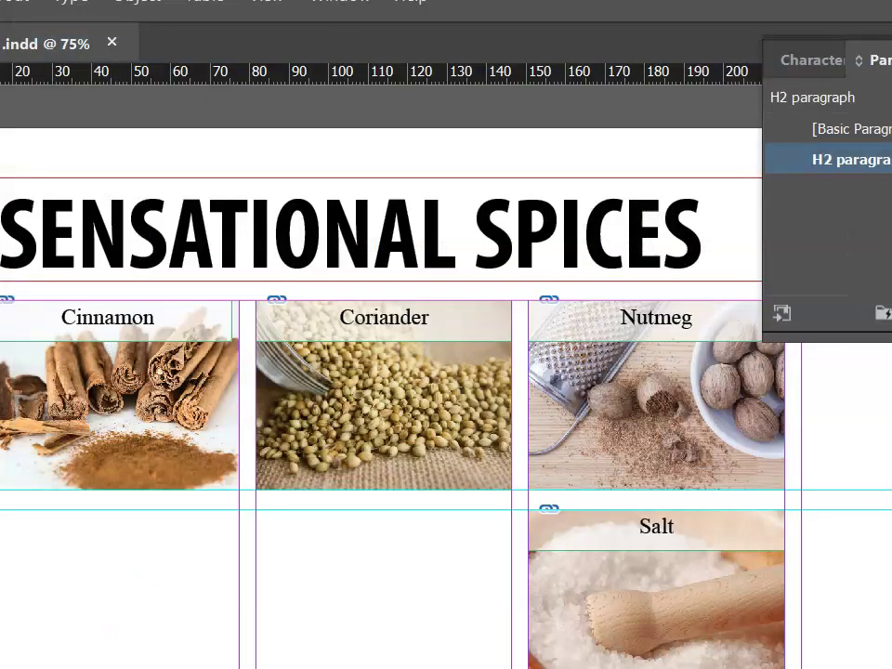